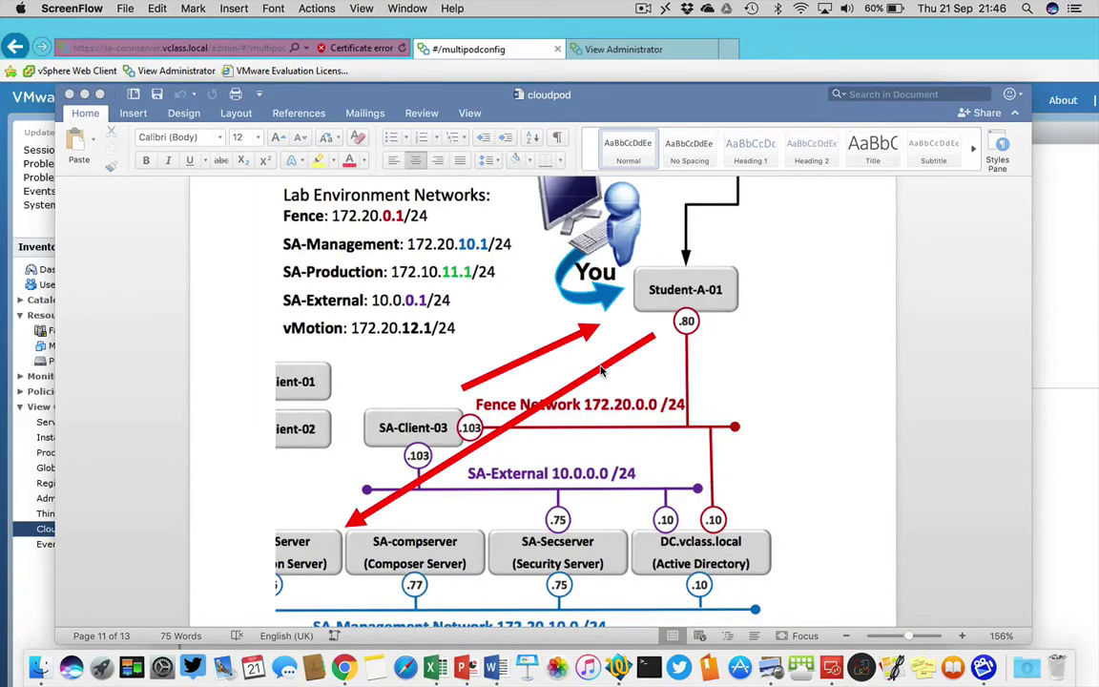
Zoom the cloudpod document to 128% and scroll through the lab network diagram.
left_click(908, 637)
scroll(837, 397, "up", 2)
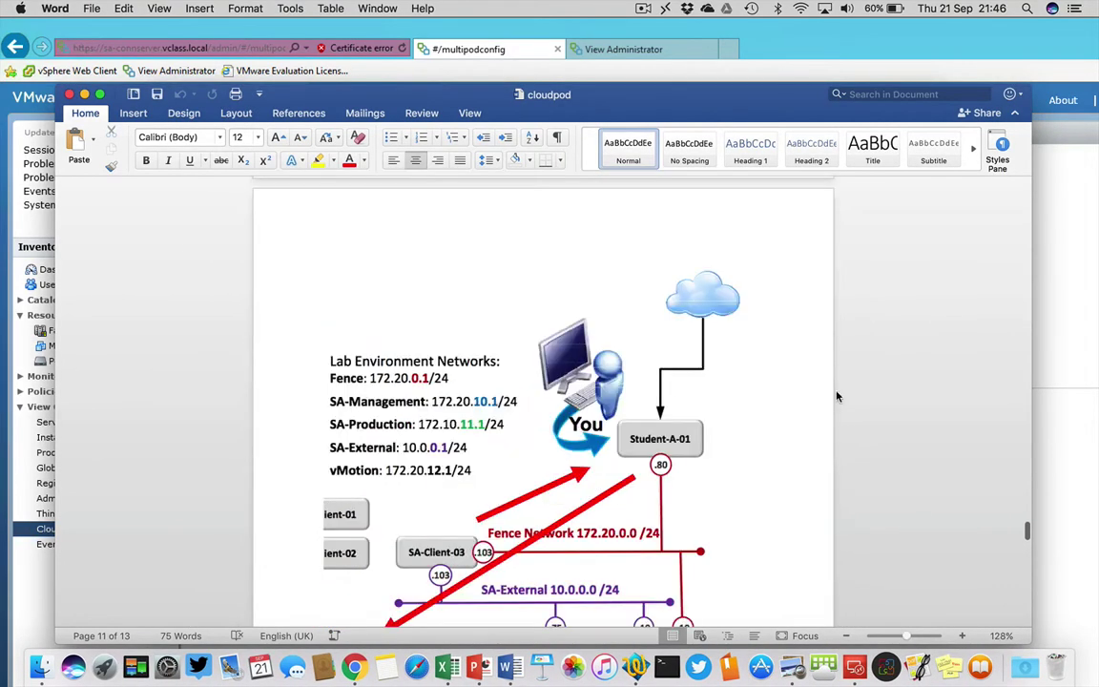
scroll(773, 449, "down", 4)
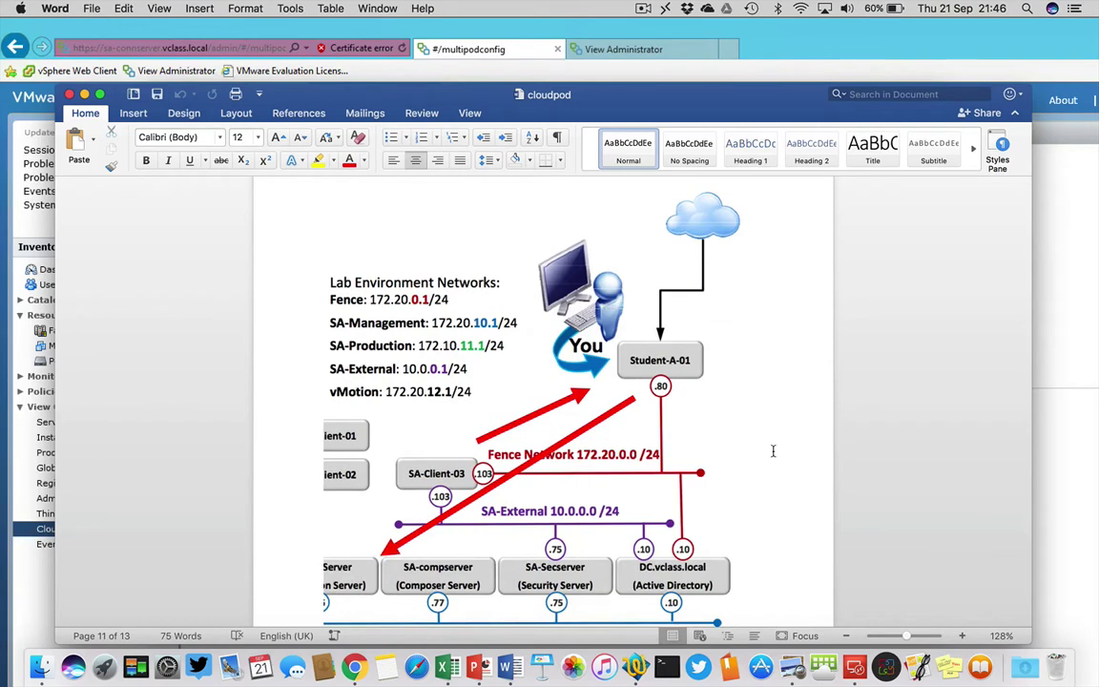
scroll(772, 450, "down", 2)
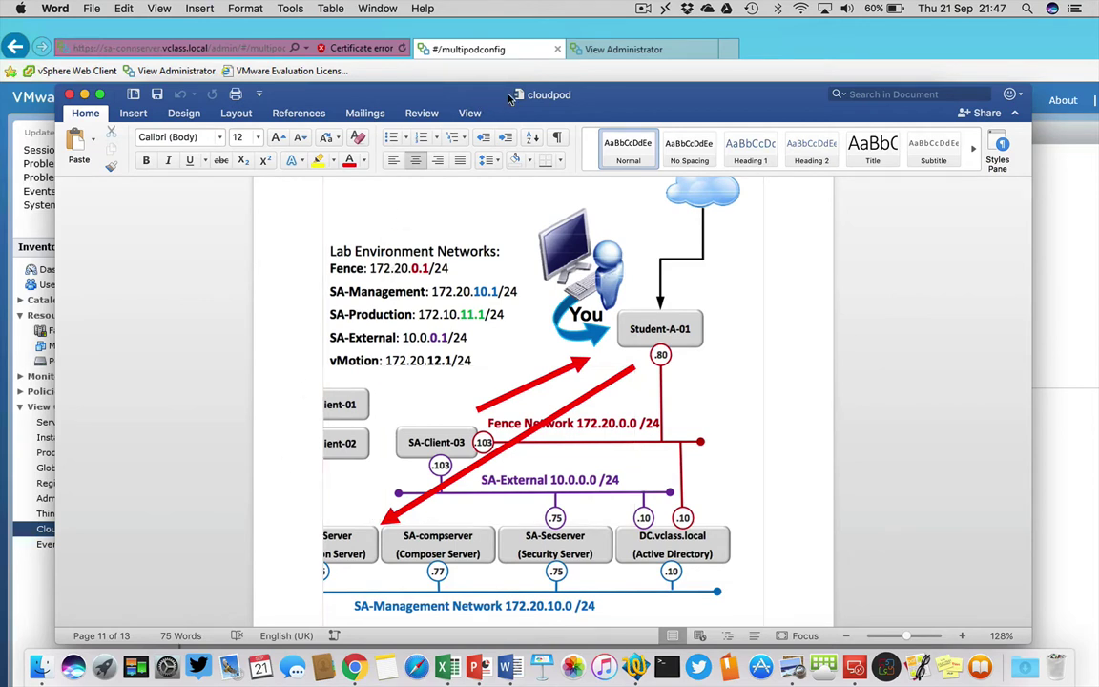
Minimise the cloudpod document and Word gallery to return to the Horizon console.
left_click(84, 100)
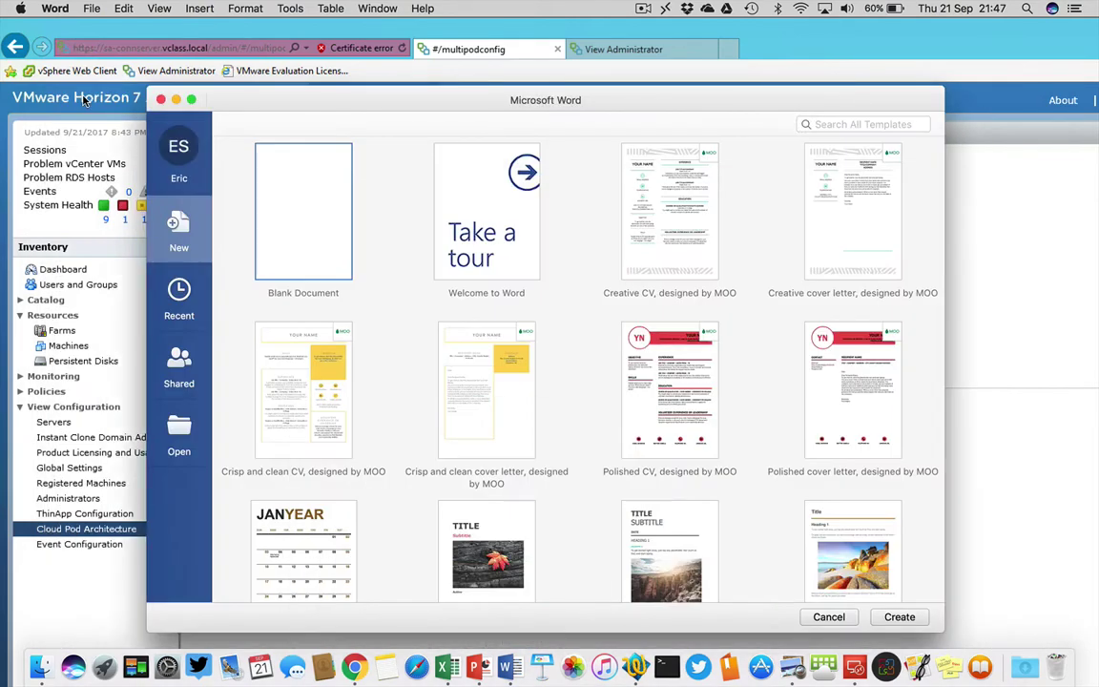
left_click(157, 95)
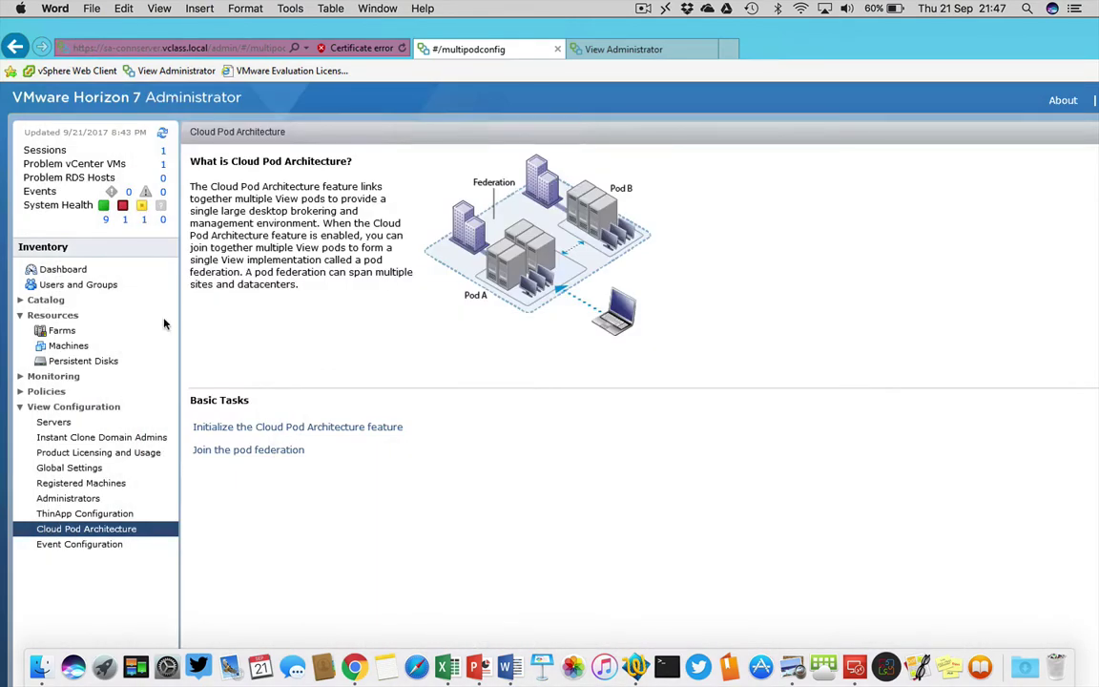
left_click(137, 48)
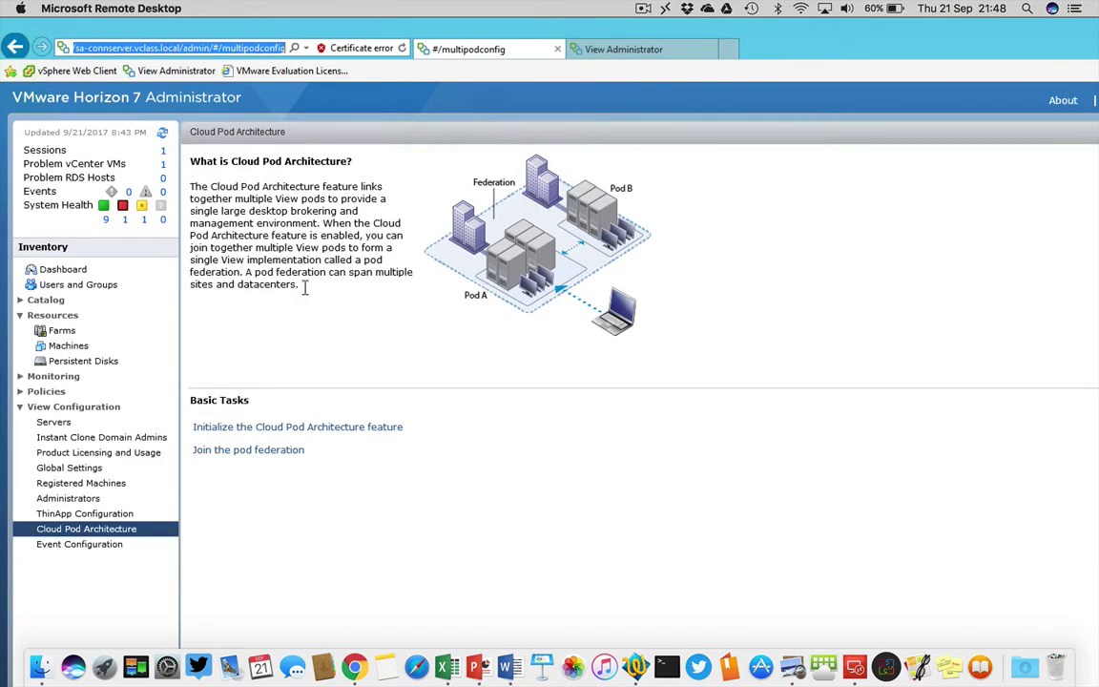
List the first pod's desktop pools (ded, multipleds), then move to the second pod's console.
left_click(29, 302)
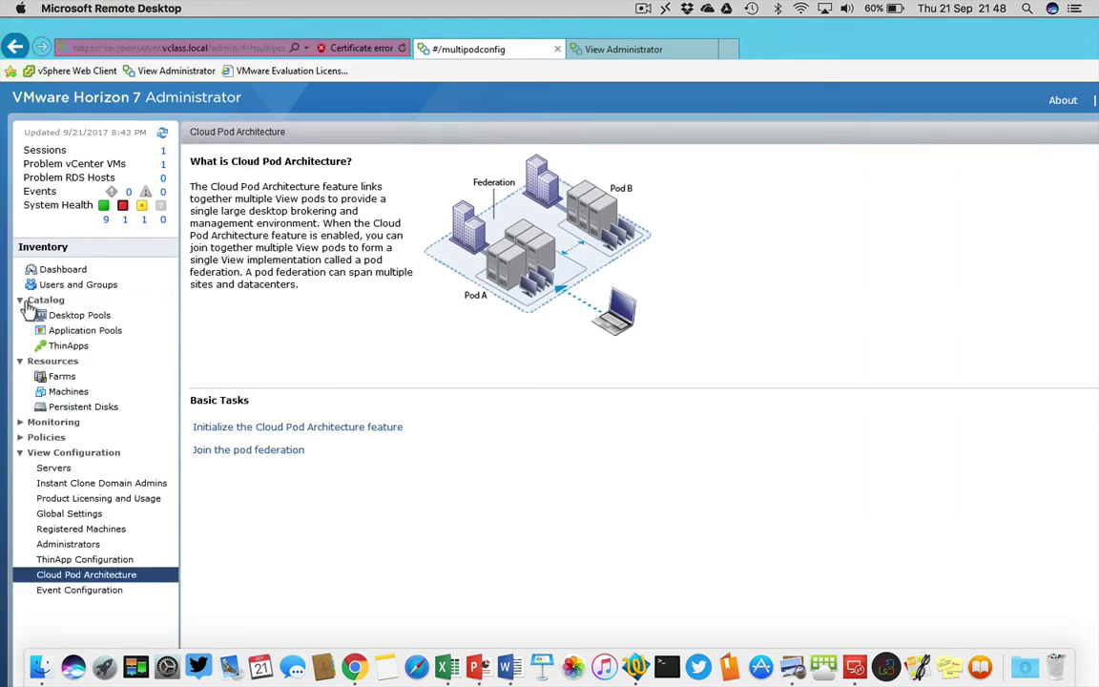
left_click(102, 318)
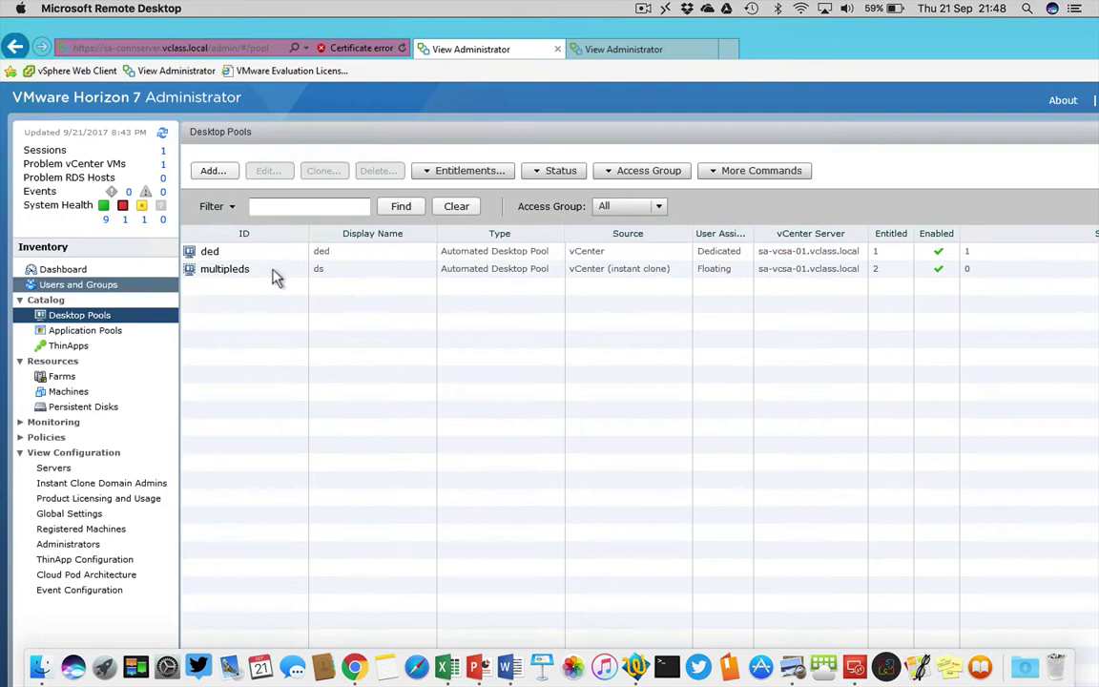
left_click(672, 57)
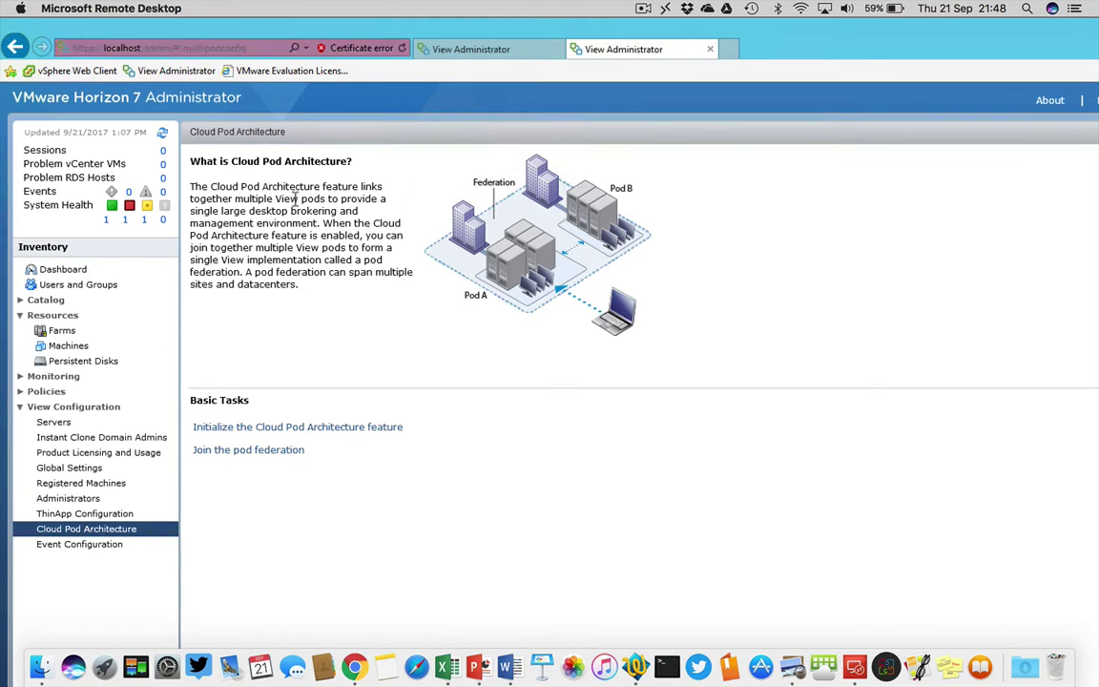
Check the second pod's empty Desktop Pools list, then open the first pod's Cloud Pod Architecture page.
left_click(27, 302)
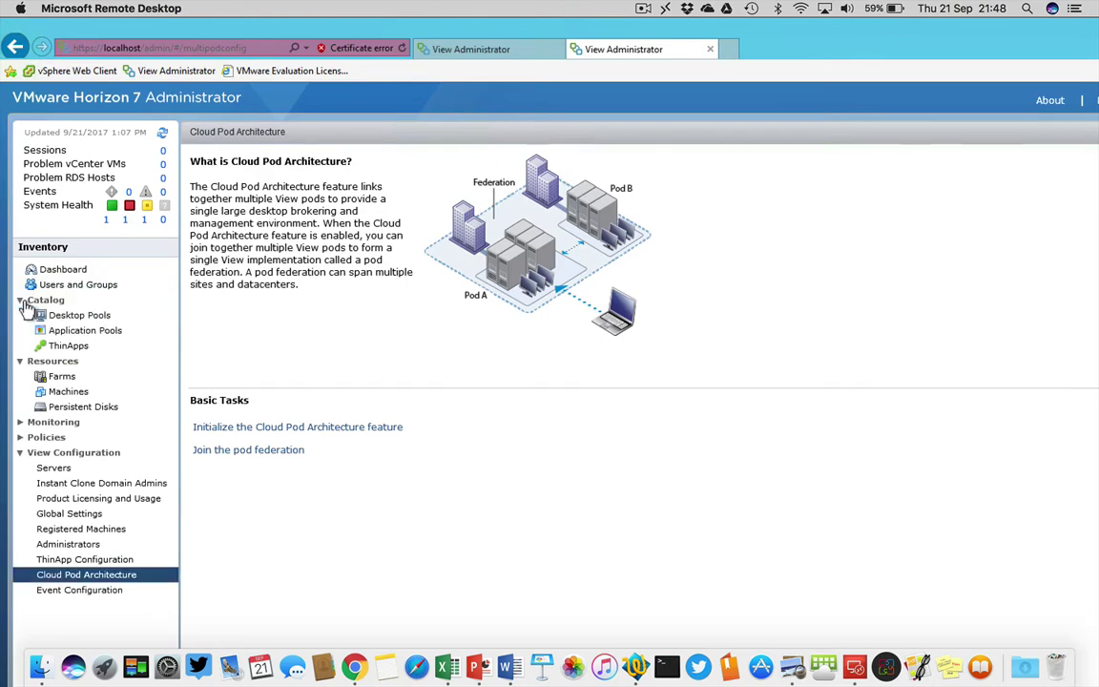
left_click(93, 320)
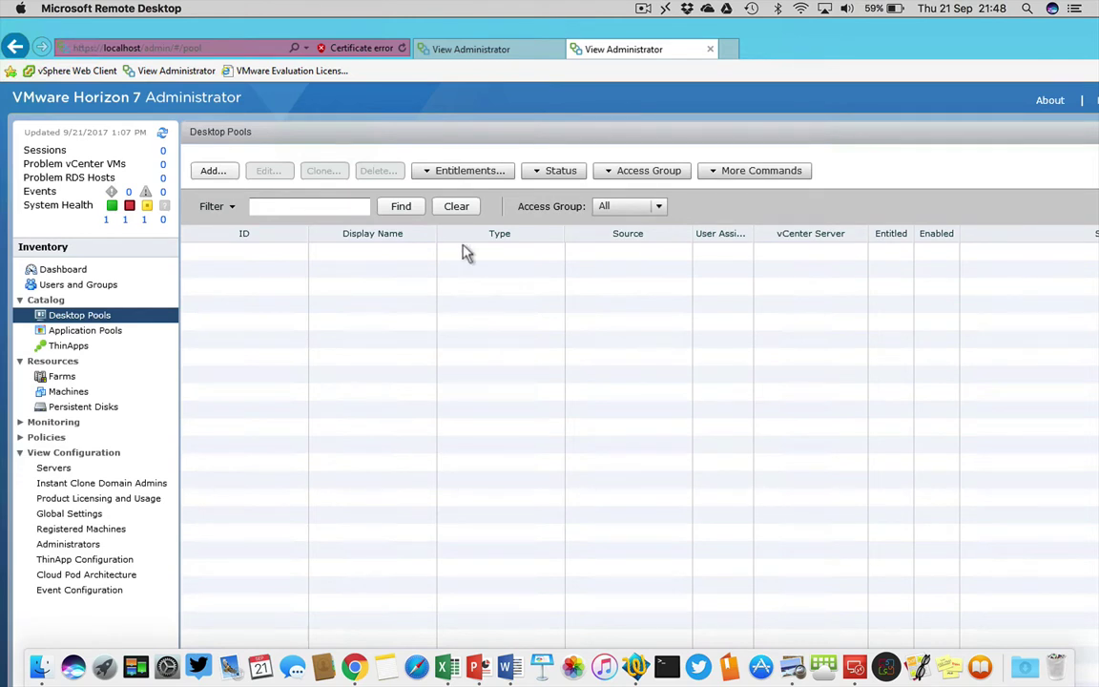
left_click(489, 55)
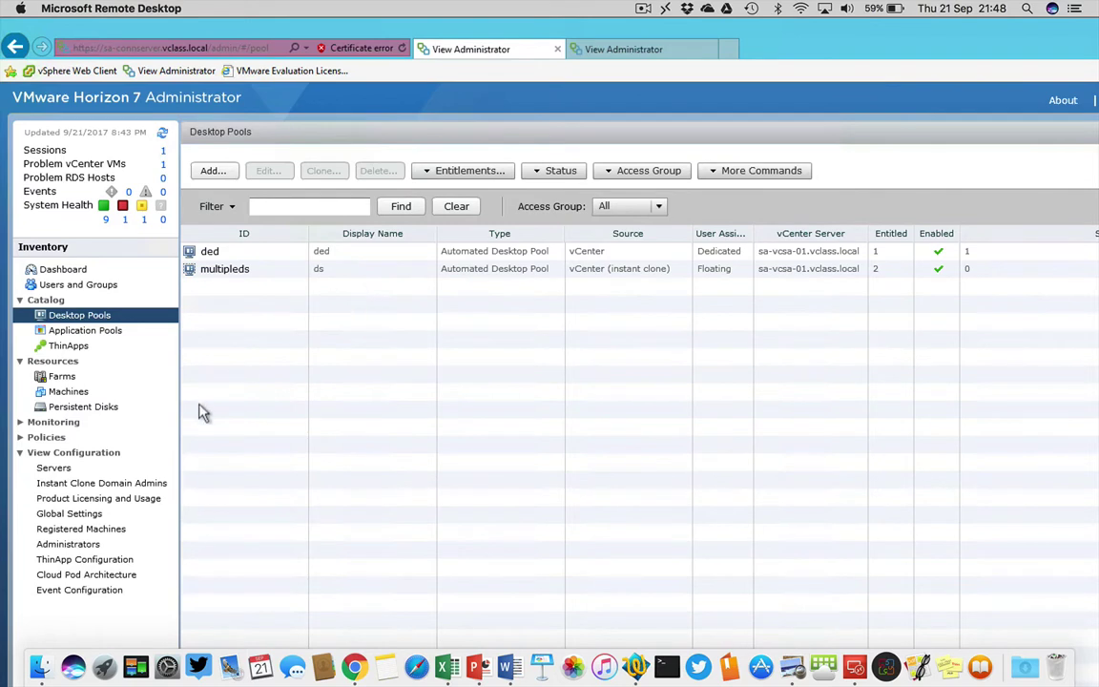
left_click(128, 577)
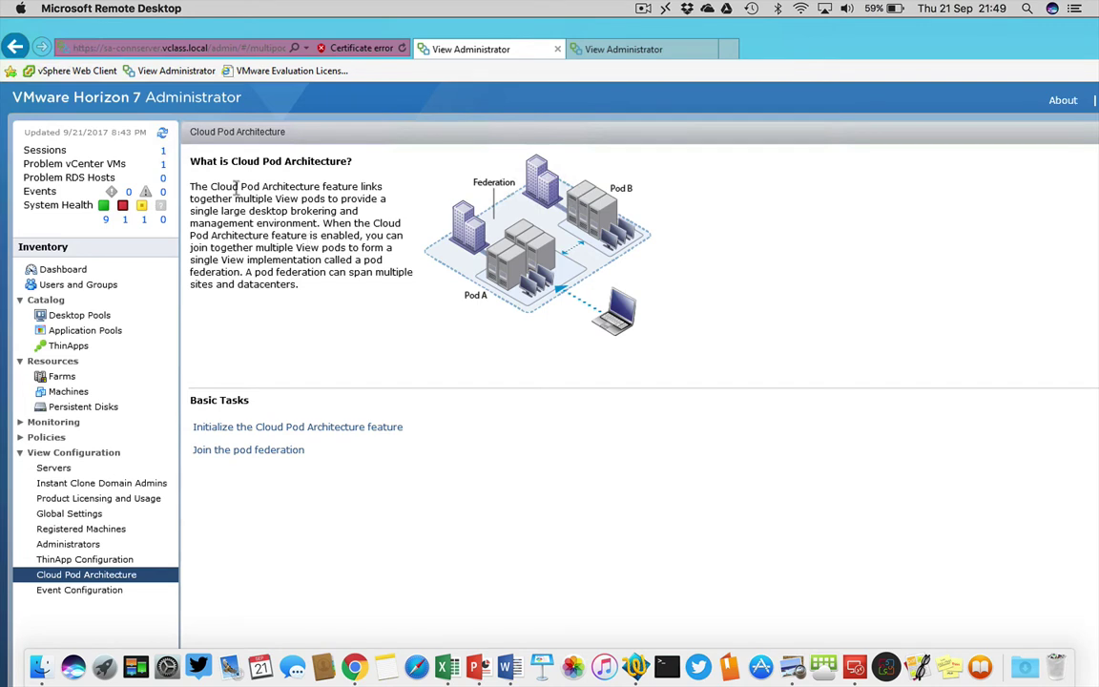
Initialize the Cloud Pod Architecture feature on the first pod and reload the console.
left_click(369, 429)
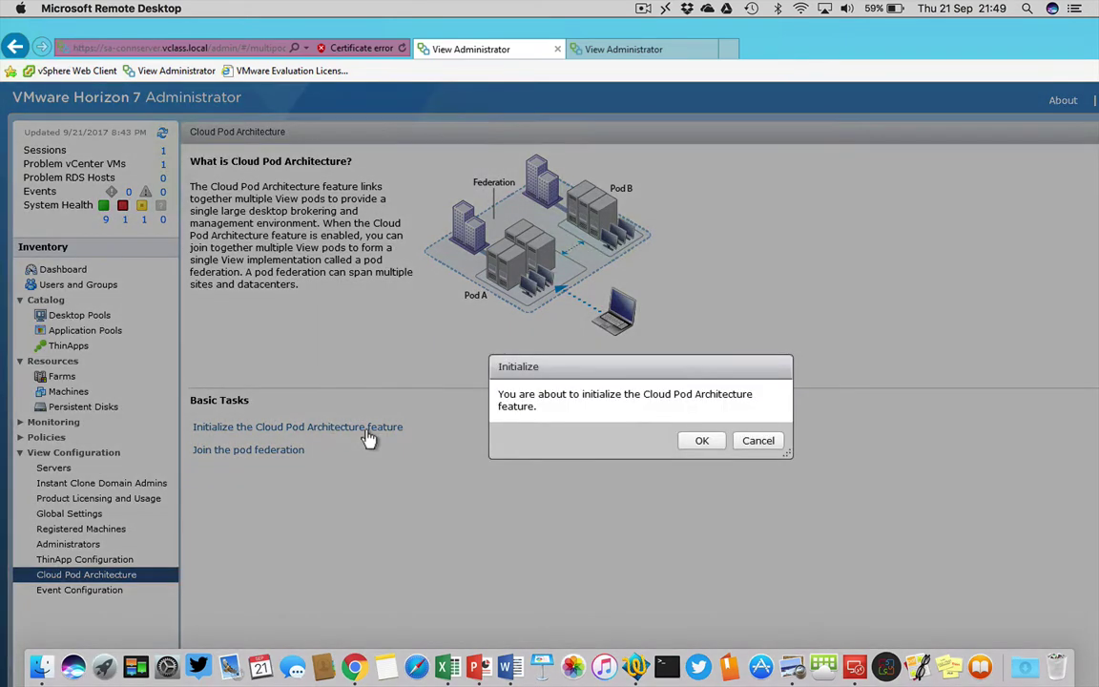
left_click(711, 441)
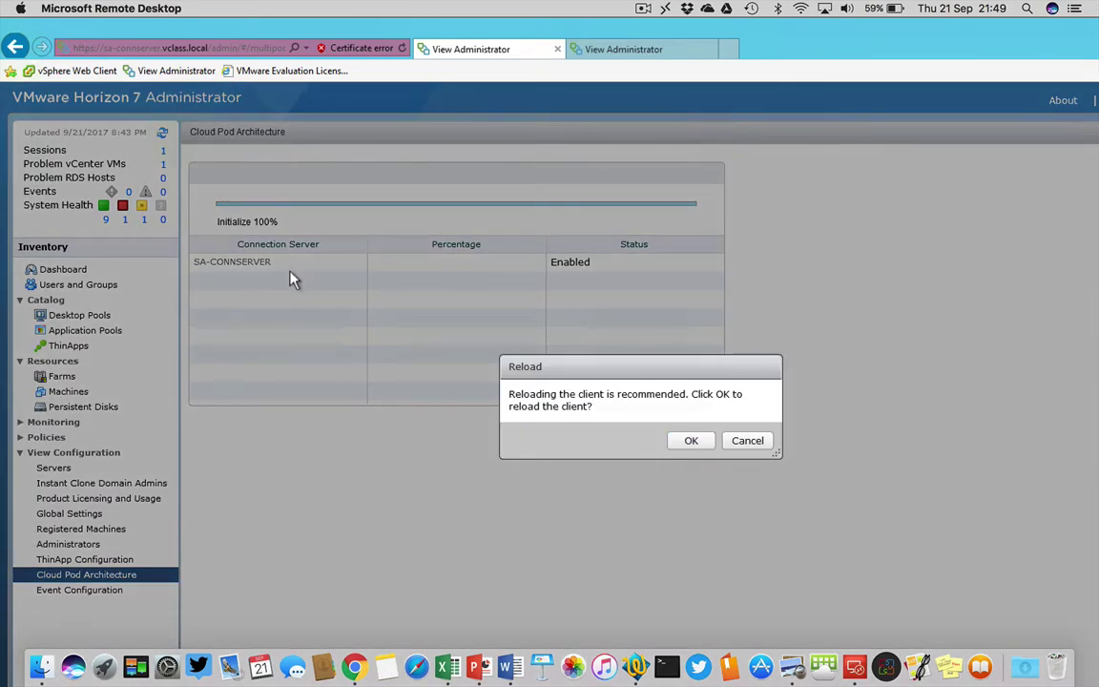
left_click(700, 445)
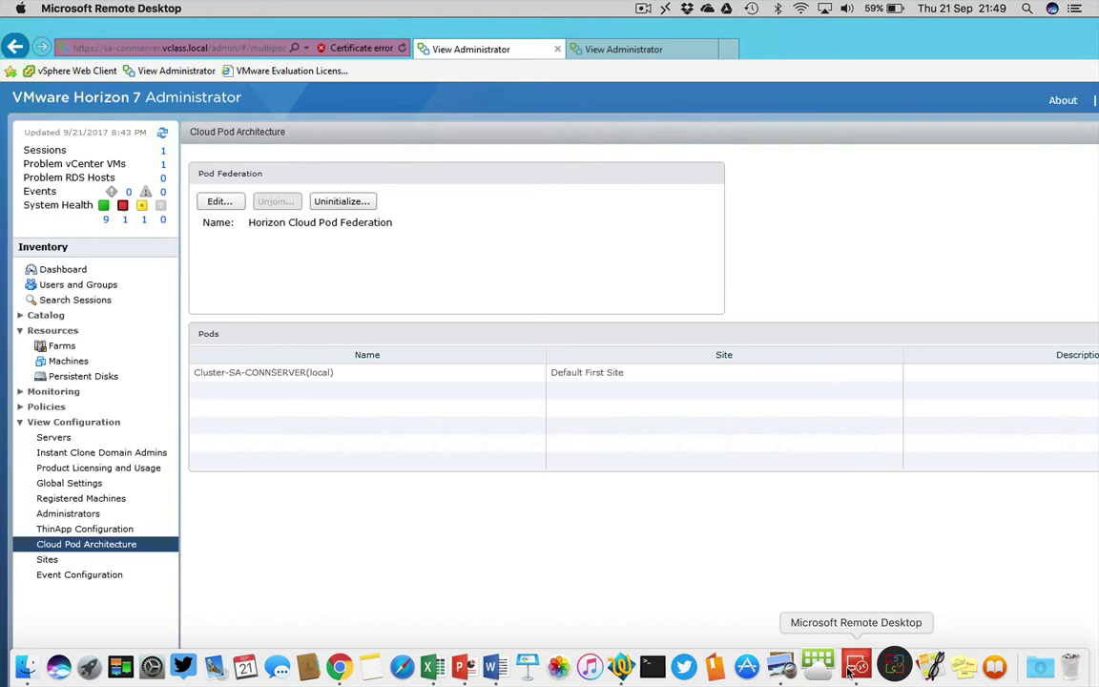
right_click(848, 670)
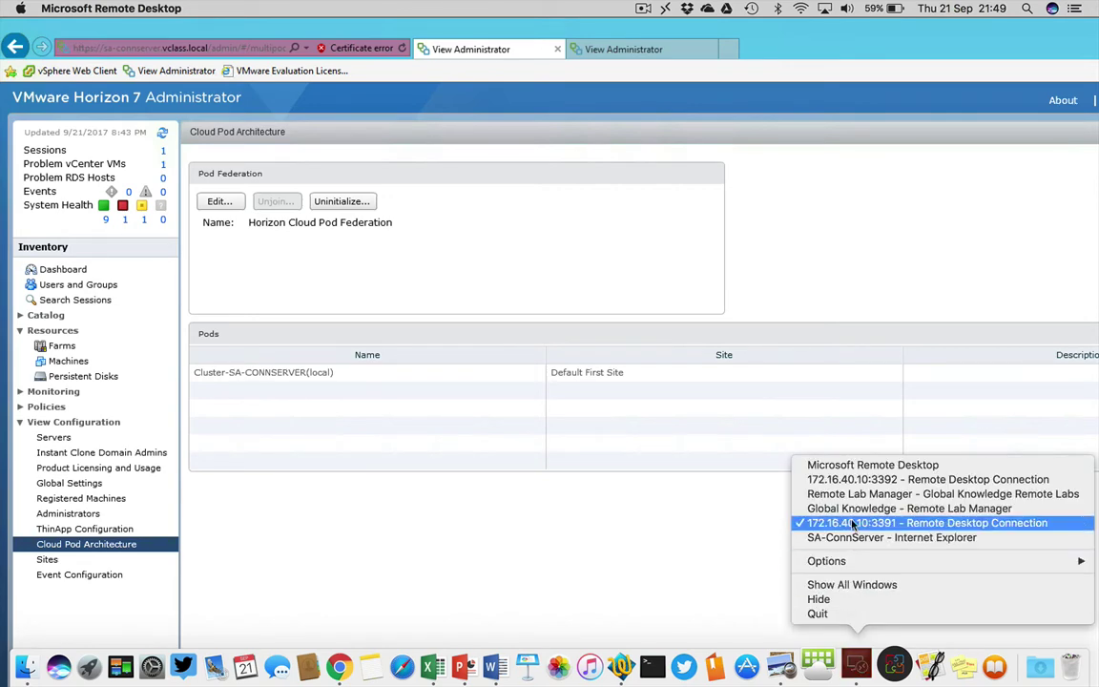
left_click(855, 482)
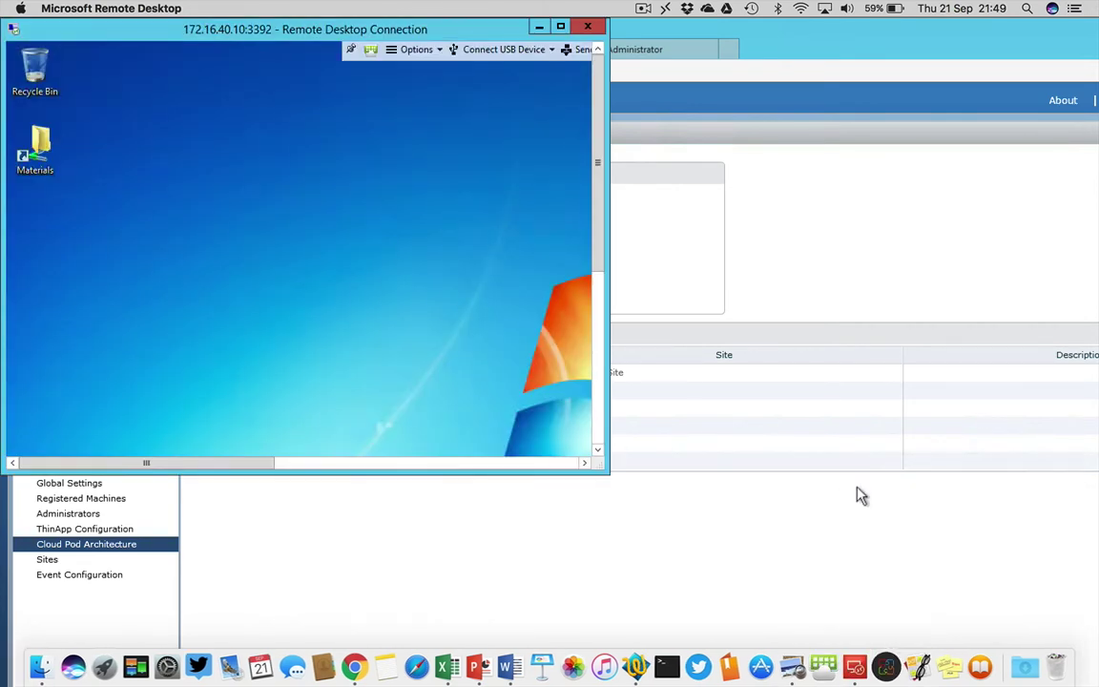
left_click(561, 27)
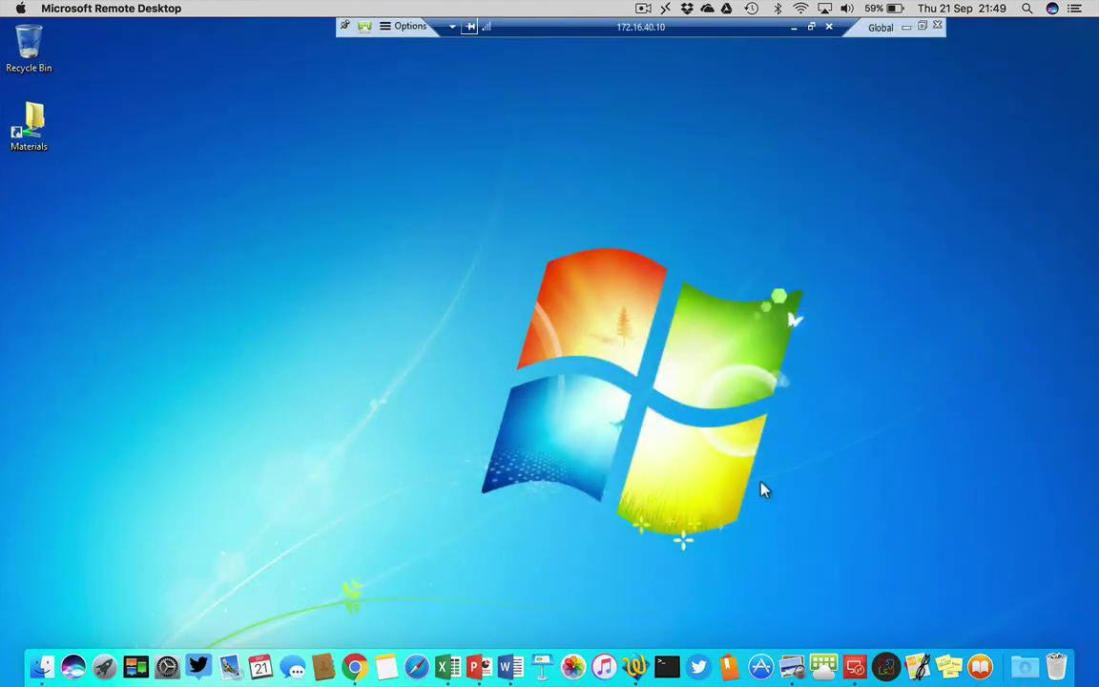
right_click(854, 666)
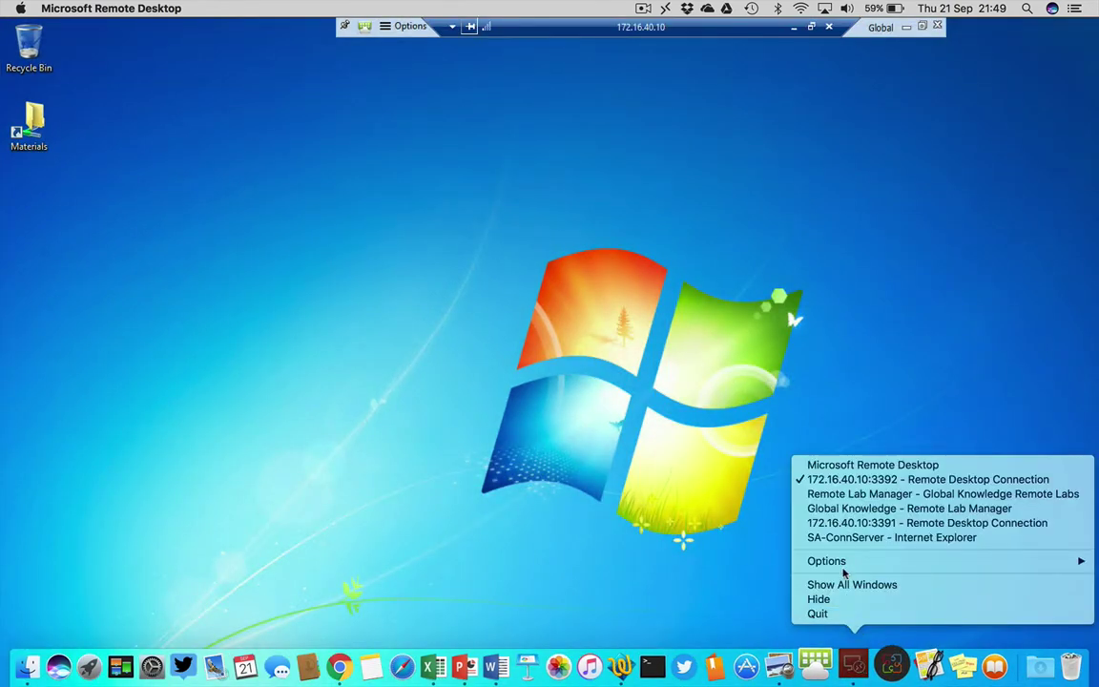
left_click(843, 495)
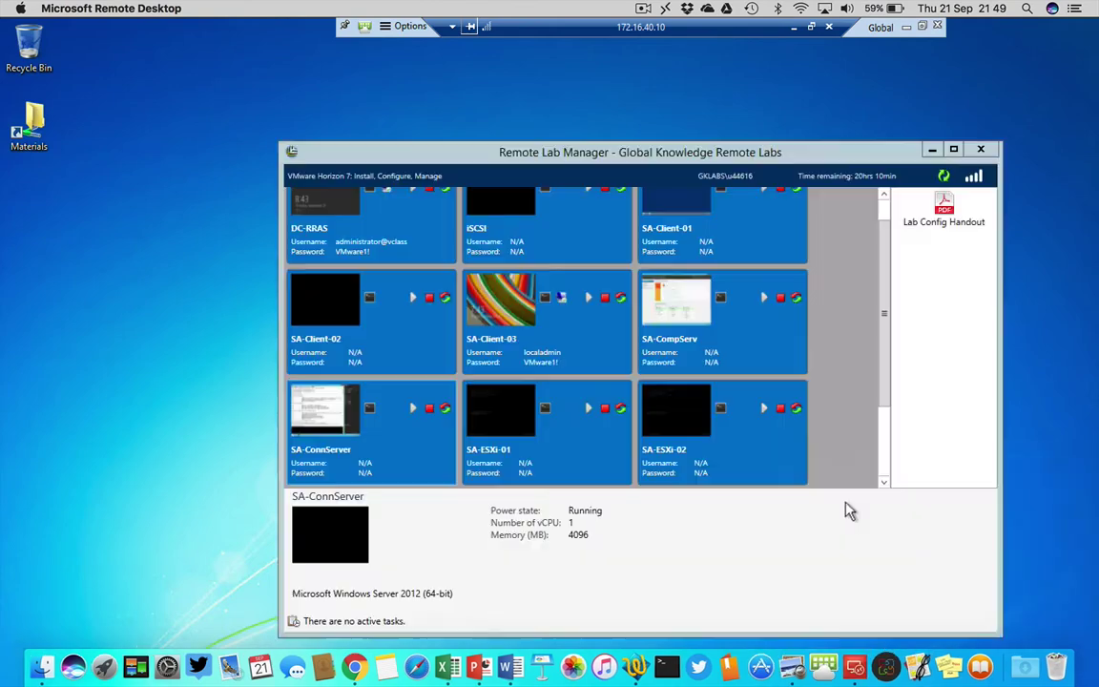
double_click(400, 451)
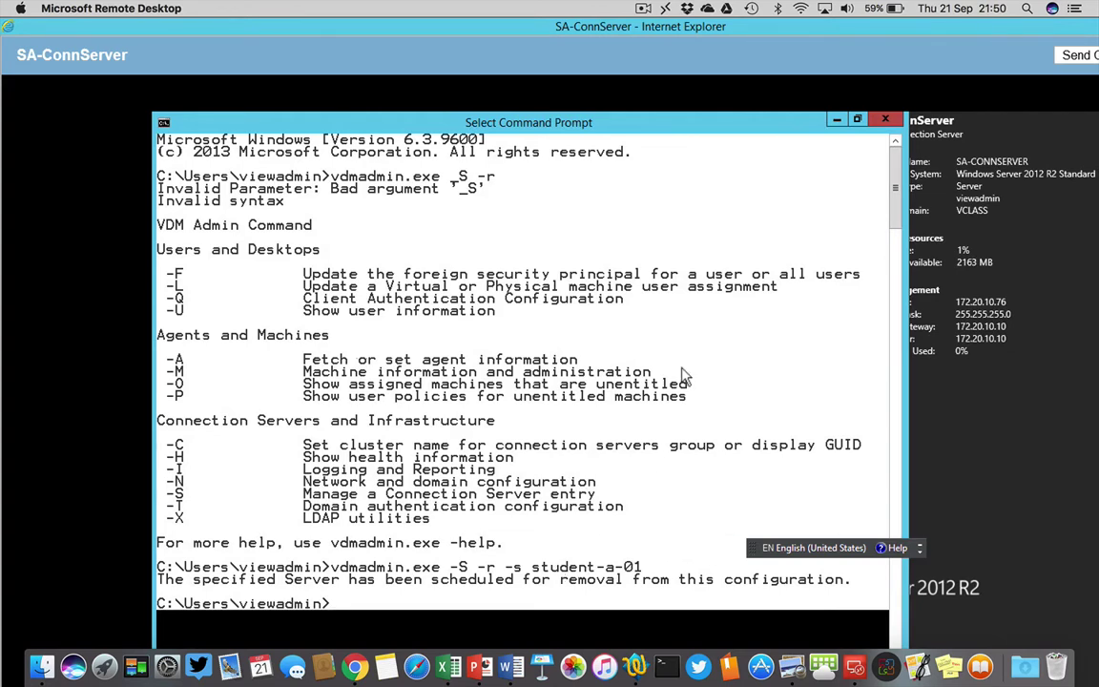
right_click(856, 668)
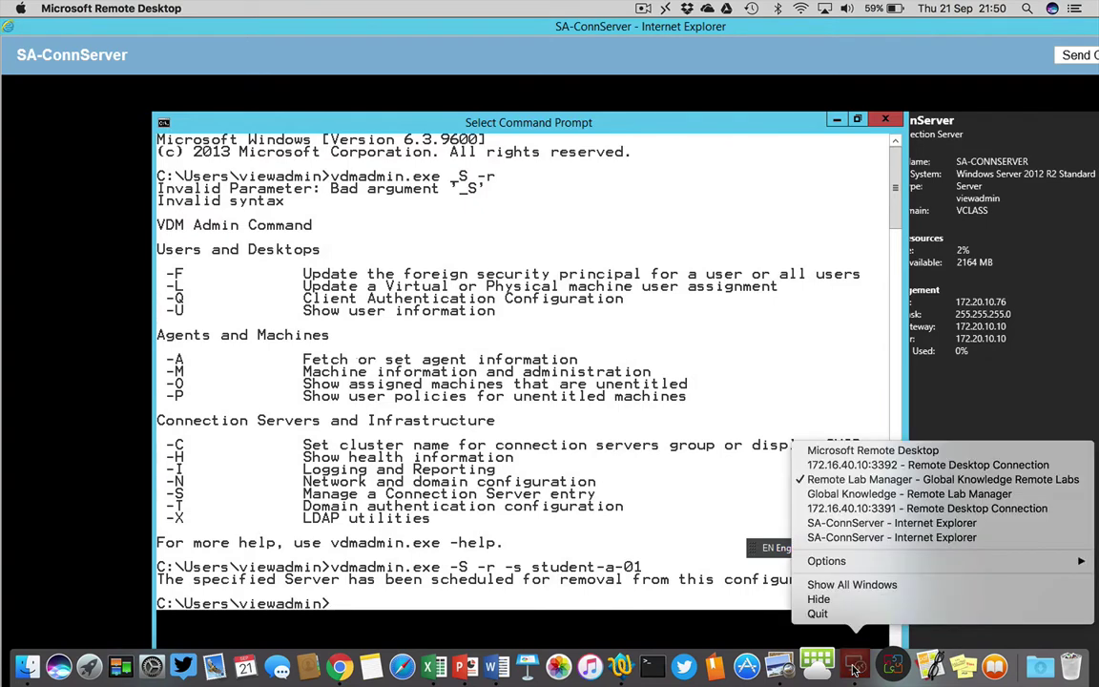
left_click(889, 518)
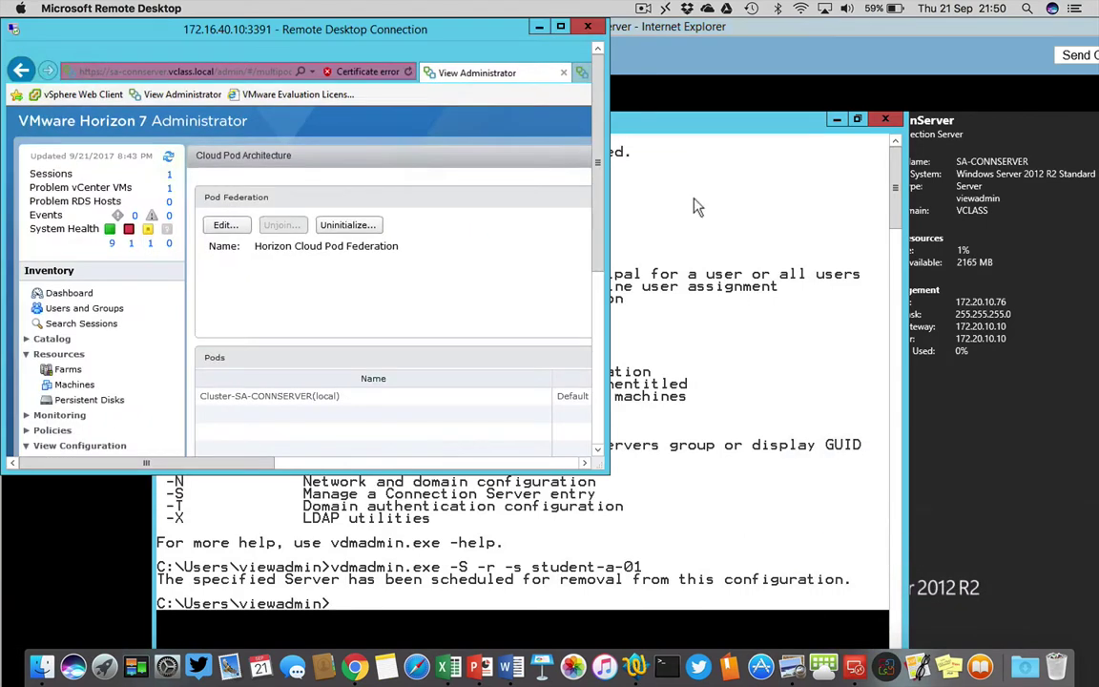
left_click(561, 28)
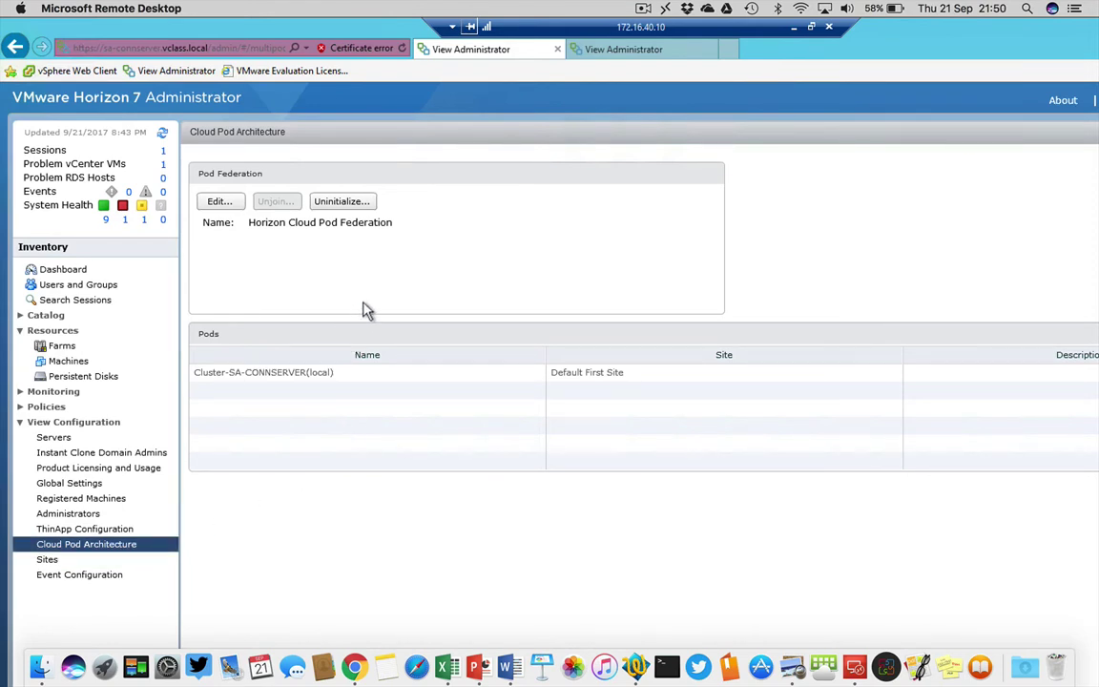
Open the second pod's Join pod federation form, then return to the first pod's console.
left_click(639, 56)
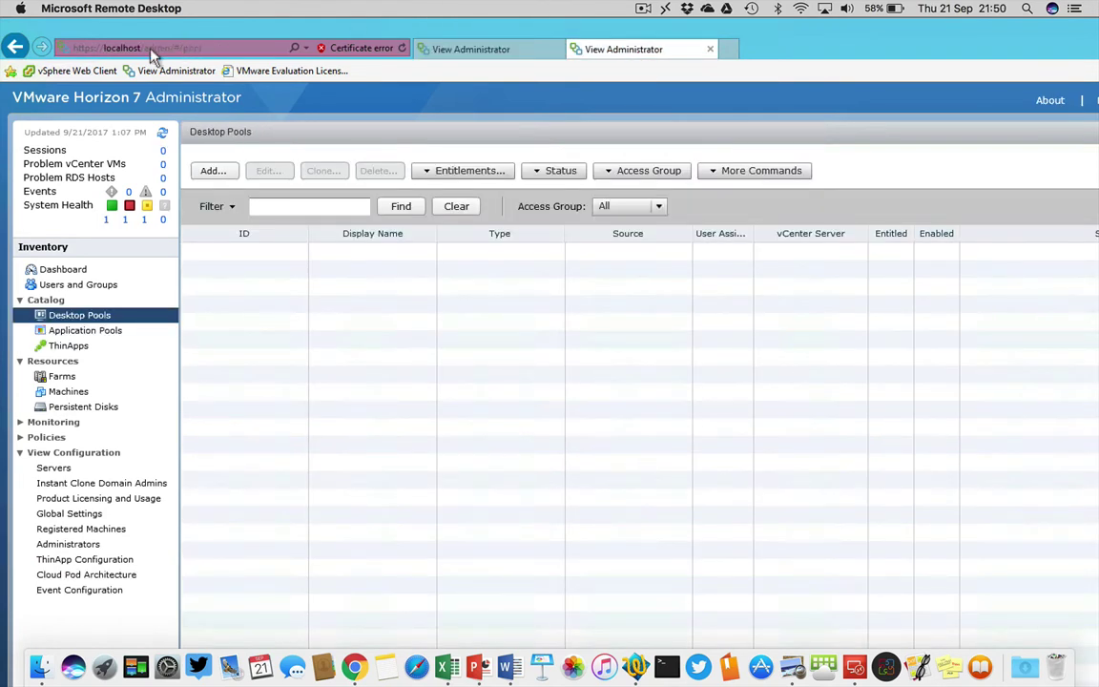
left_click(132, 577)
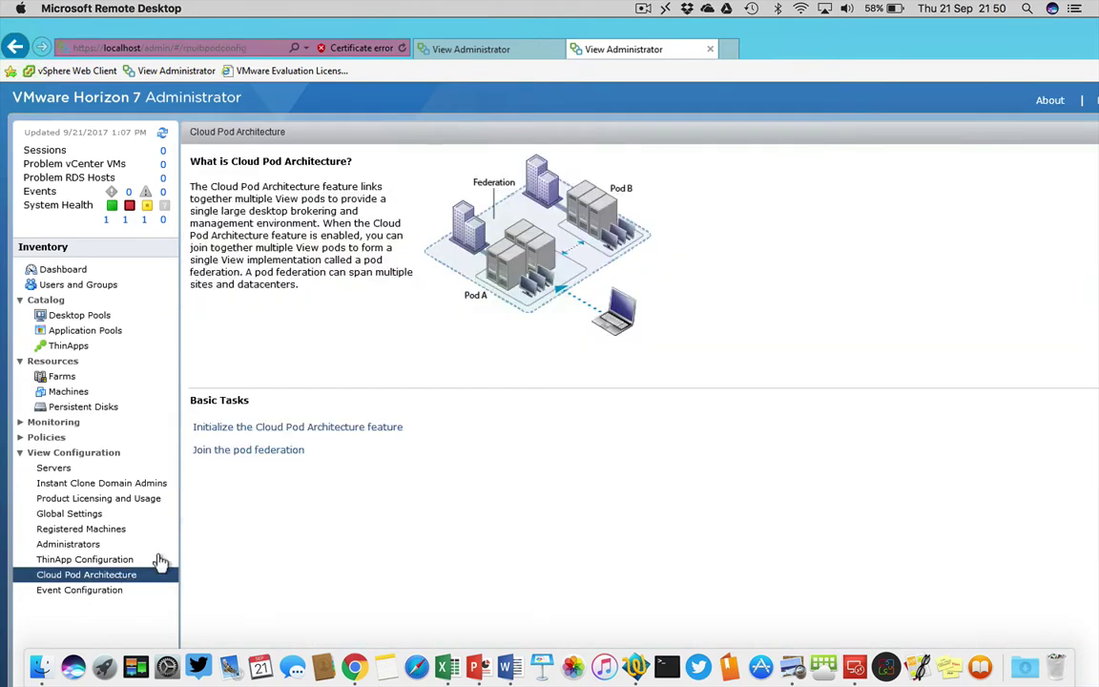
left_click(288, 458)
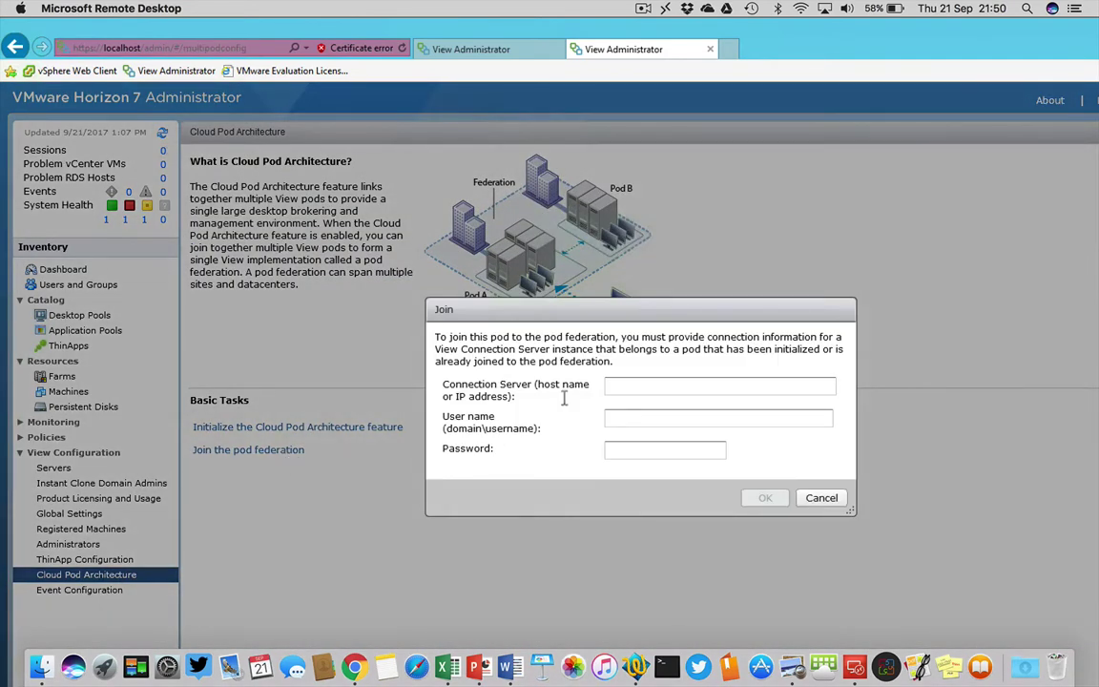
left_click(484, 53)
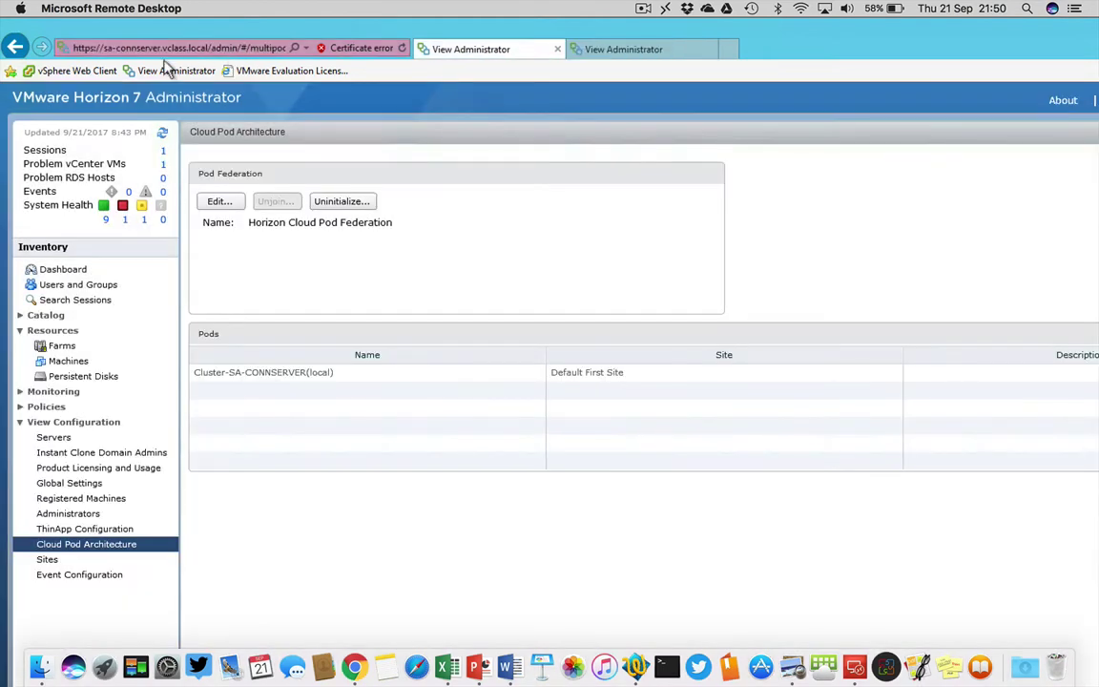
Select the server host name in the first console's address bar.
left_click(95, 49)
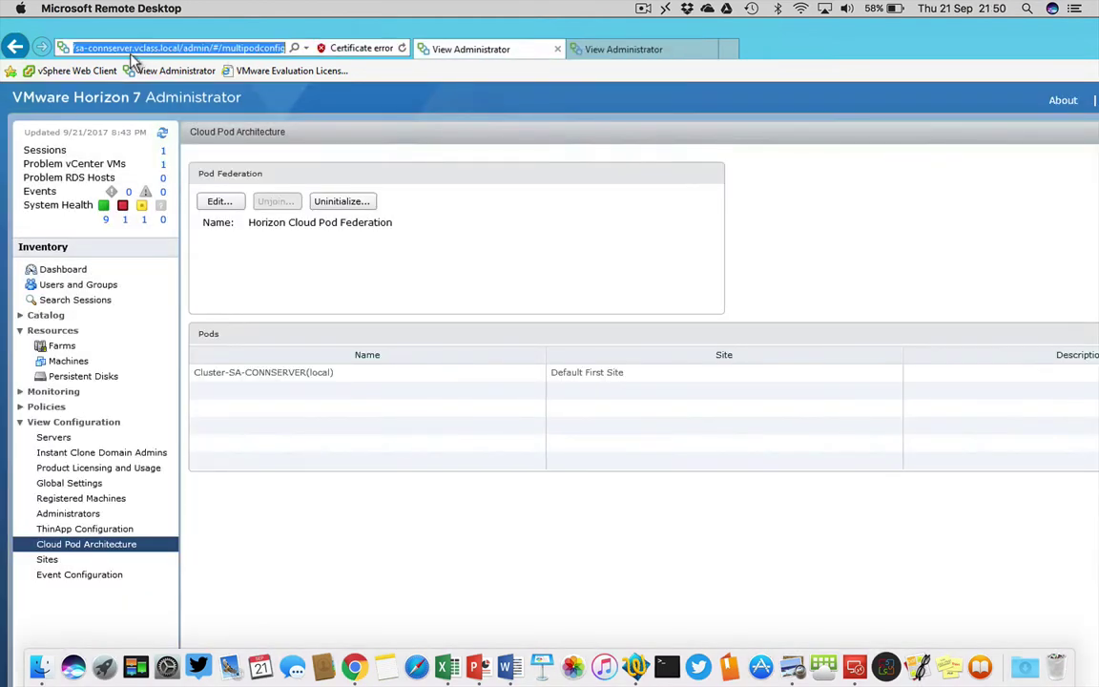
left_click(181, 49)
key("shift+Left")
key("shift+Left")
key("shift+Left")
key("shift+Left")
key("shift+Left")
key("shift+Left")
key("shift+Left")
key("shift+Left")
key("shift+Left")
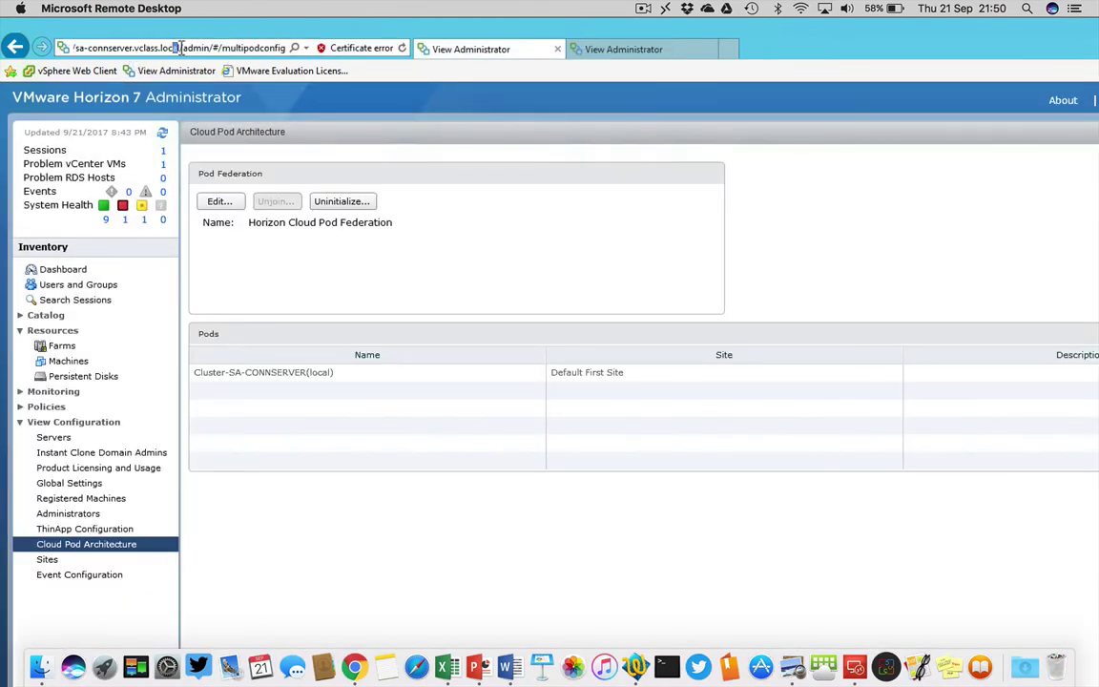
key("shift+Left")
key("shift+Left")
key("shift+Left")
key("shift+Left")
key("shift+Left")
key("shift+Left")
key("shift+Left")
key("shift+Left")
key("shift+Left")
key("shift+Left")
key("shift+Left")
key("shift+Left")
key("shift+Left")
key("shift+Left")
key("shift+Left")
key("shift+Left")
key("shift+Left")
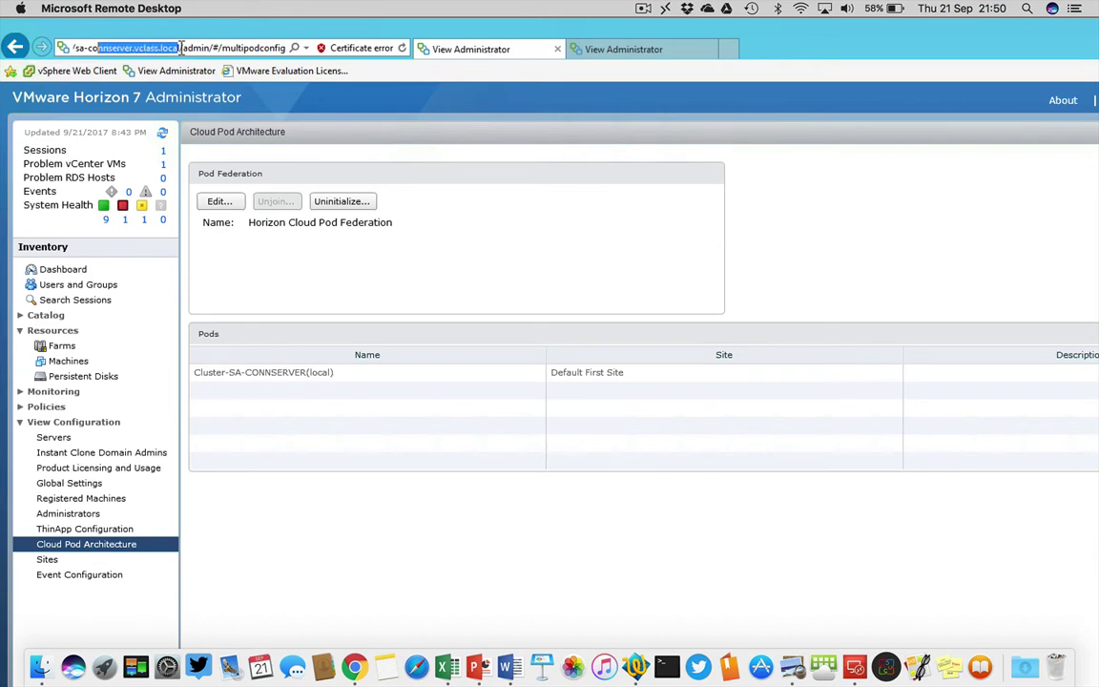
key("shift+Left")
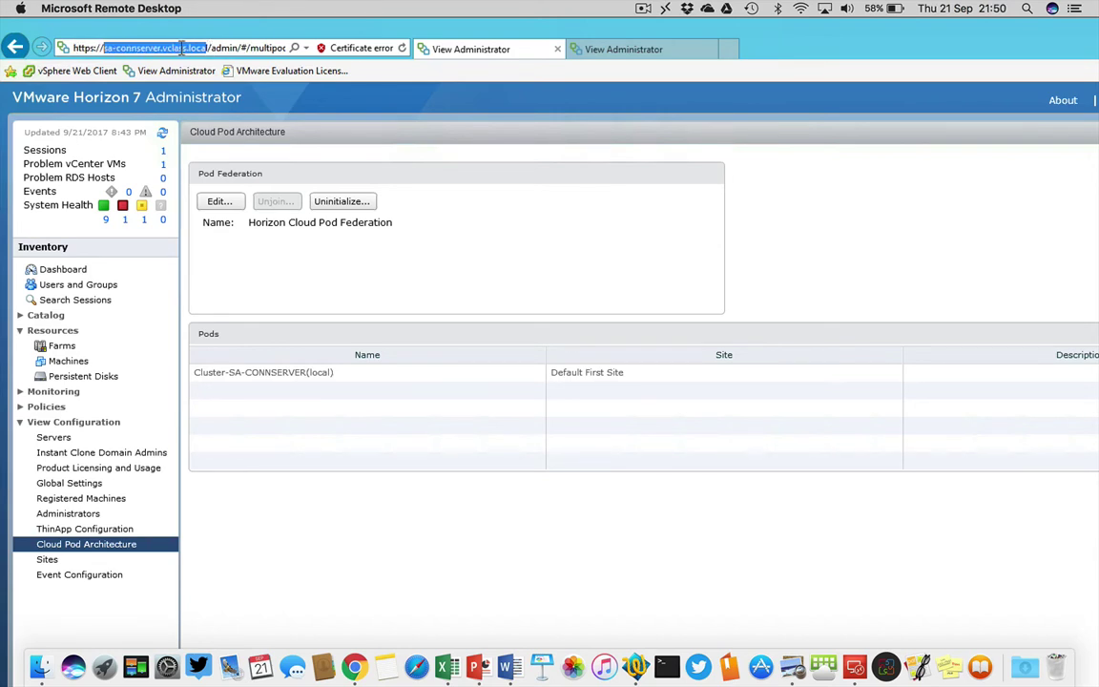
left_click(180, 50)
right_click(159, 40)
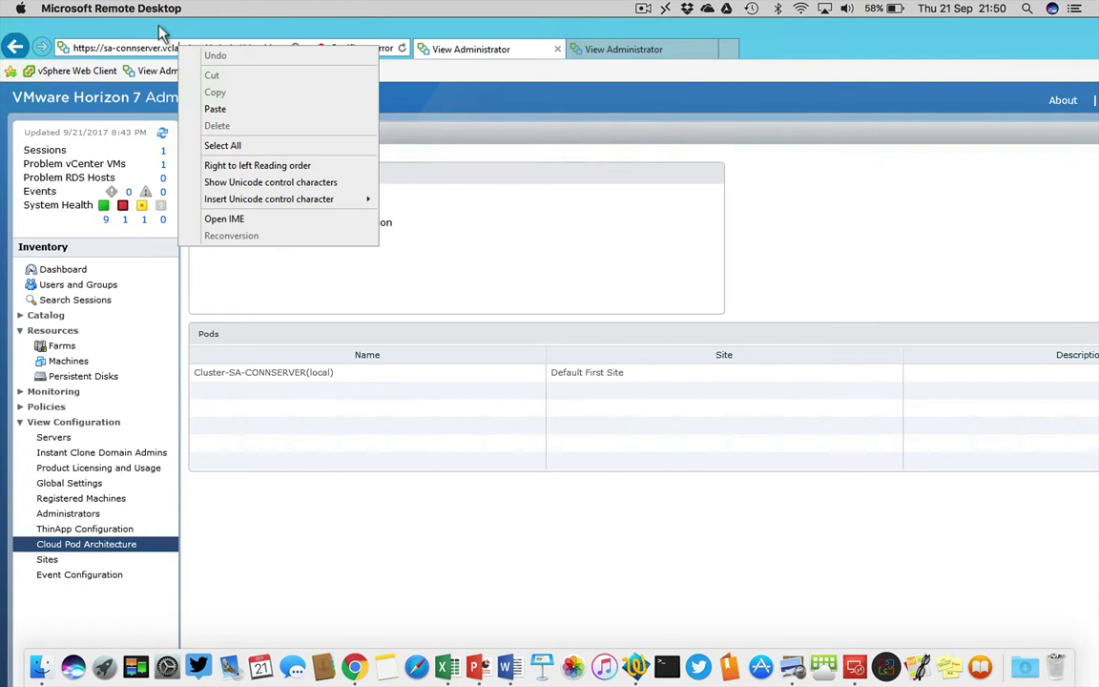
left_click(139, 48)
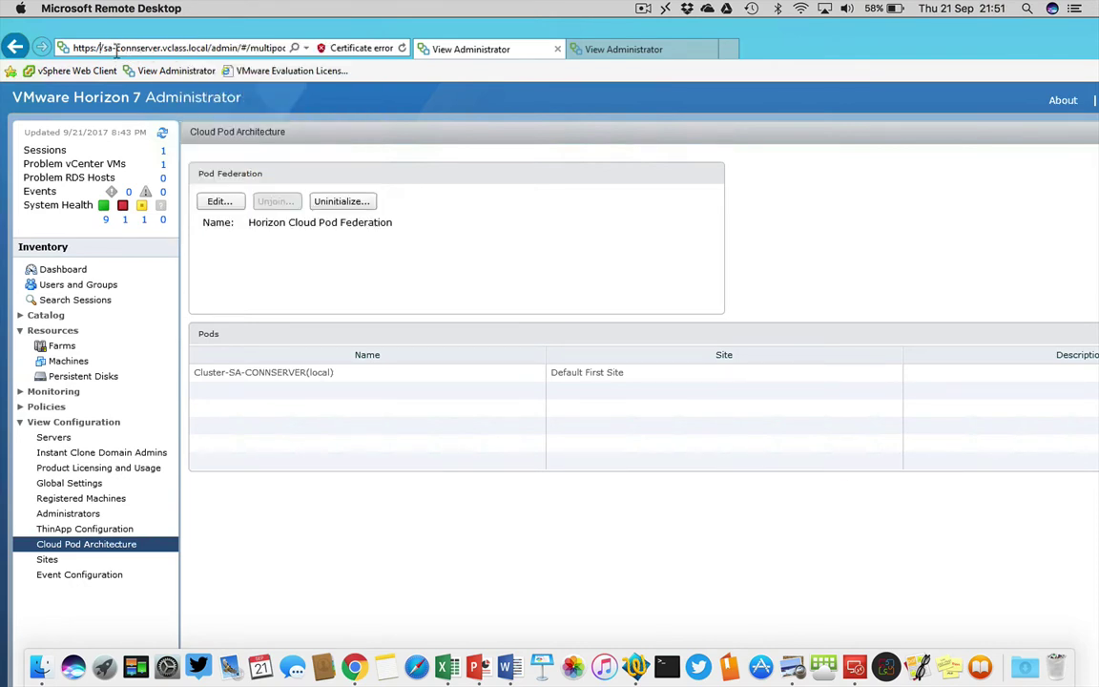
Copy sa-connserver.vclass.local and focus the second pod's Connection Server field.
left_click_drag(102, 47, 204, 45)
right_click(195, 48)
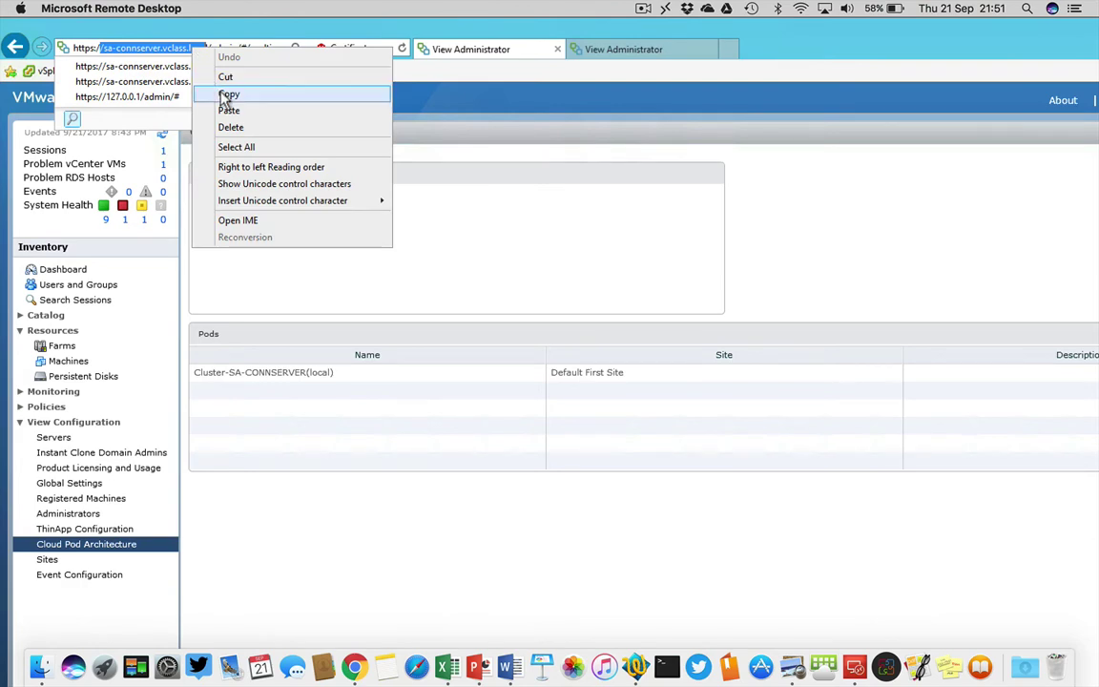
left_click(401, 156)
left_click(434, 266)
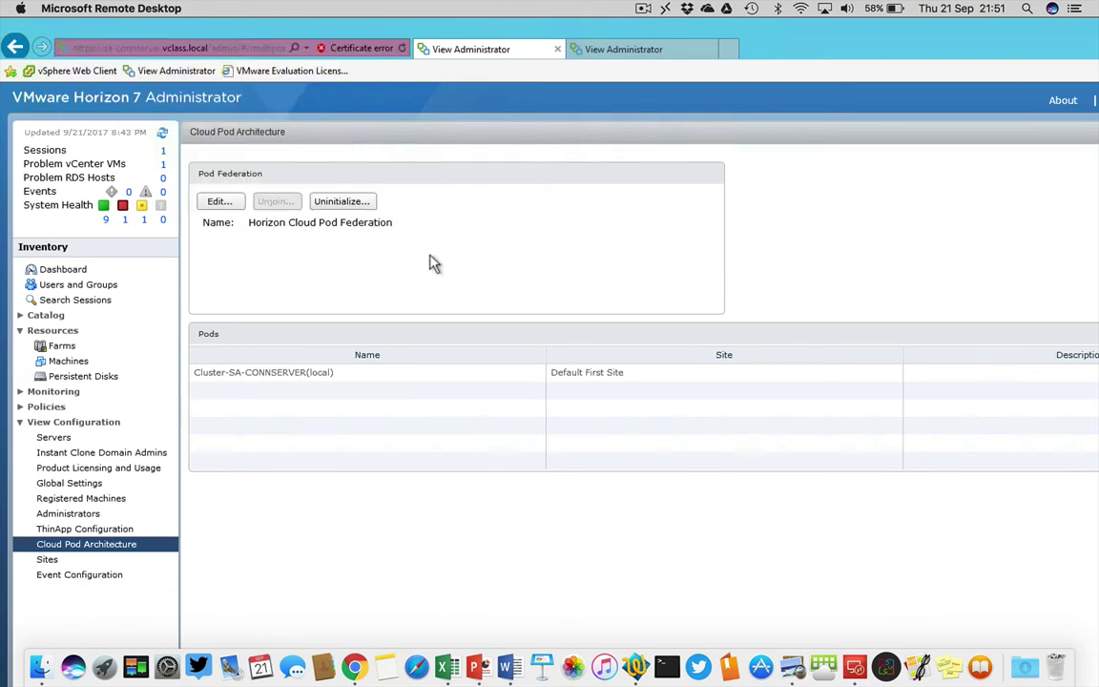
left_click(582, 49)
left_click(616, 384)
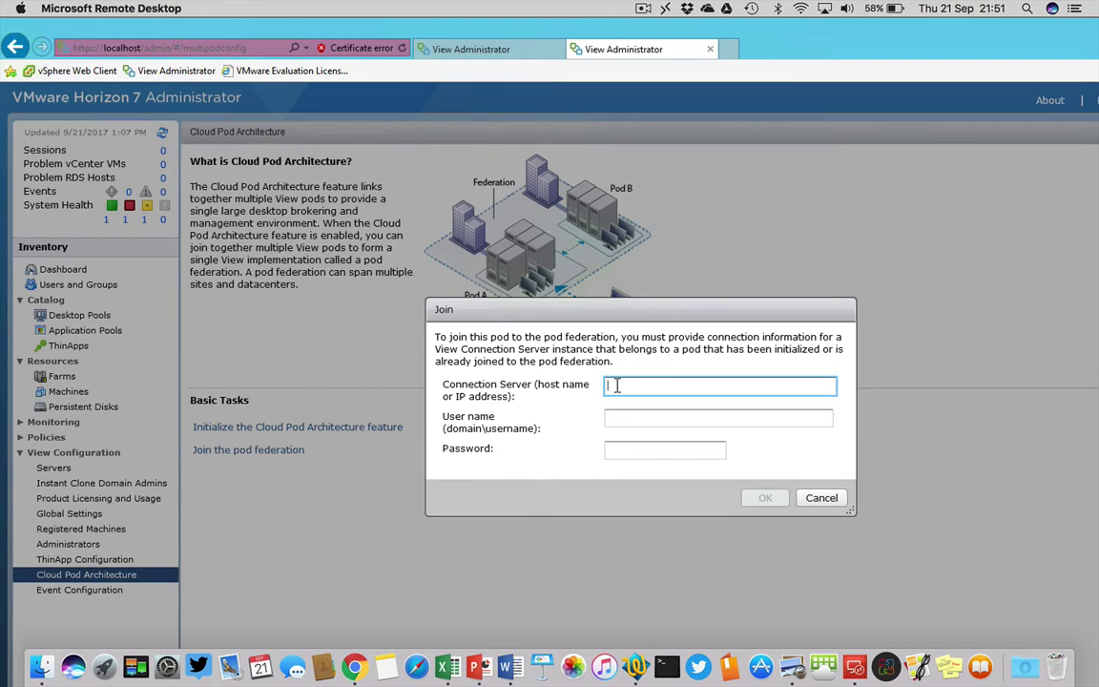
Join the federation via sa-connserver.vclass.local with the vclass domain admin credentials, then reload.
type("/sa-connserver.vclass.loca")
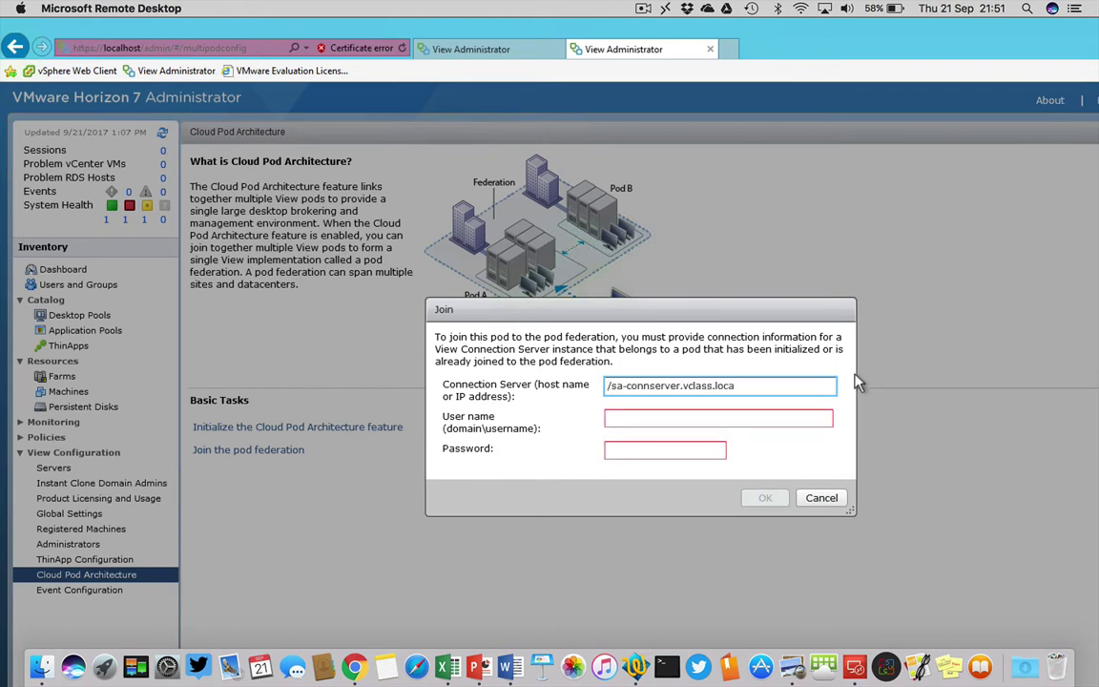
key("Left")
key("Left")
key("Left")
key("Left")
key("Left")
key("Left")
key("Left")
key("Left")
key("Left")
key("Left")
key("Left")
key("Left")
key("Left")
key("Left")
key("Left")
key("Left")
key("Left")
key("Left")
key("Left")
key("Left")
key("BackSpace")
key("Tab")
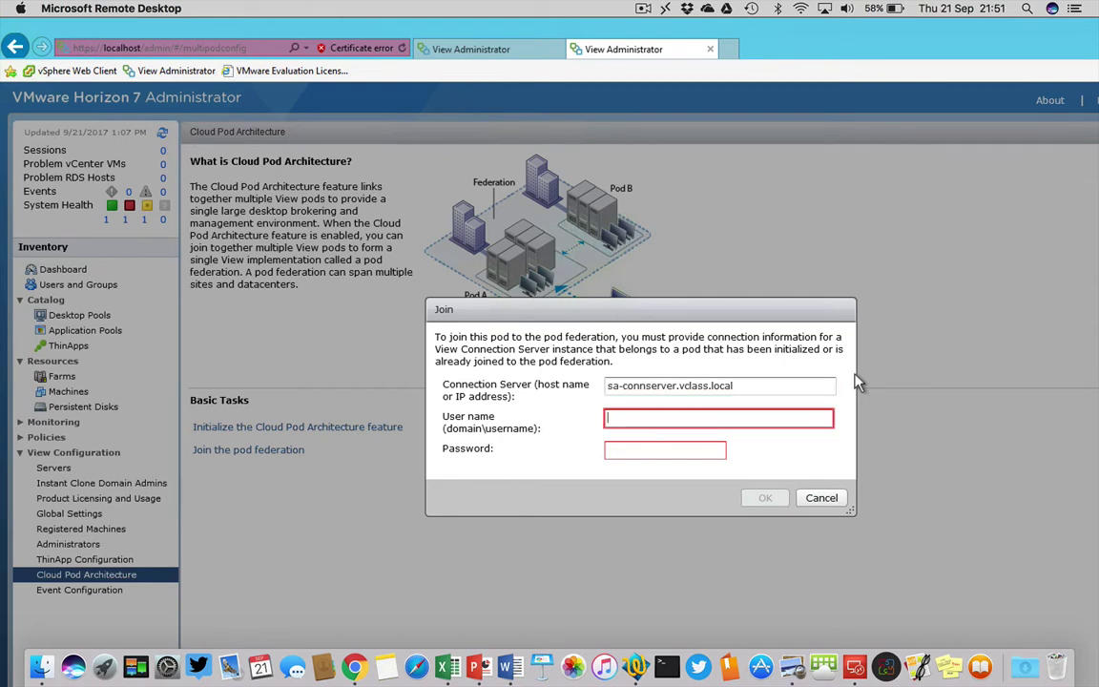
type("vc")
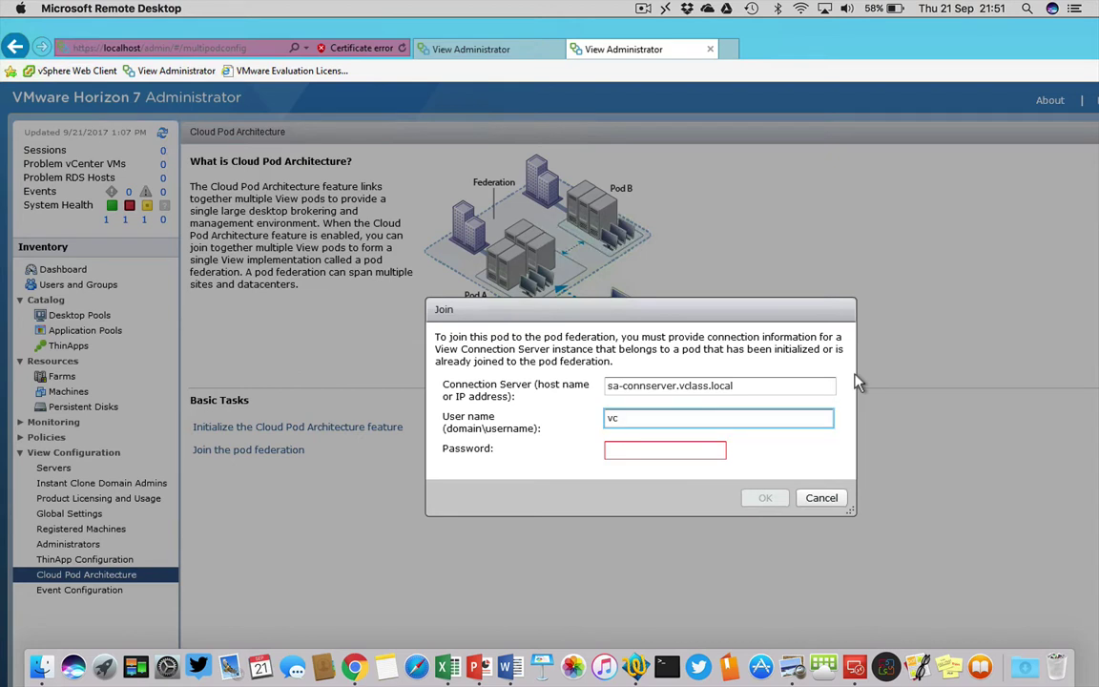
type("lass\\")
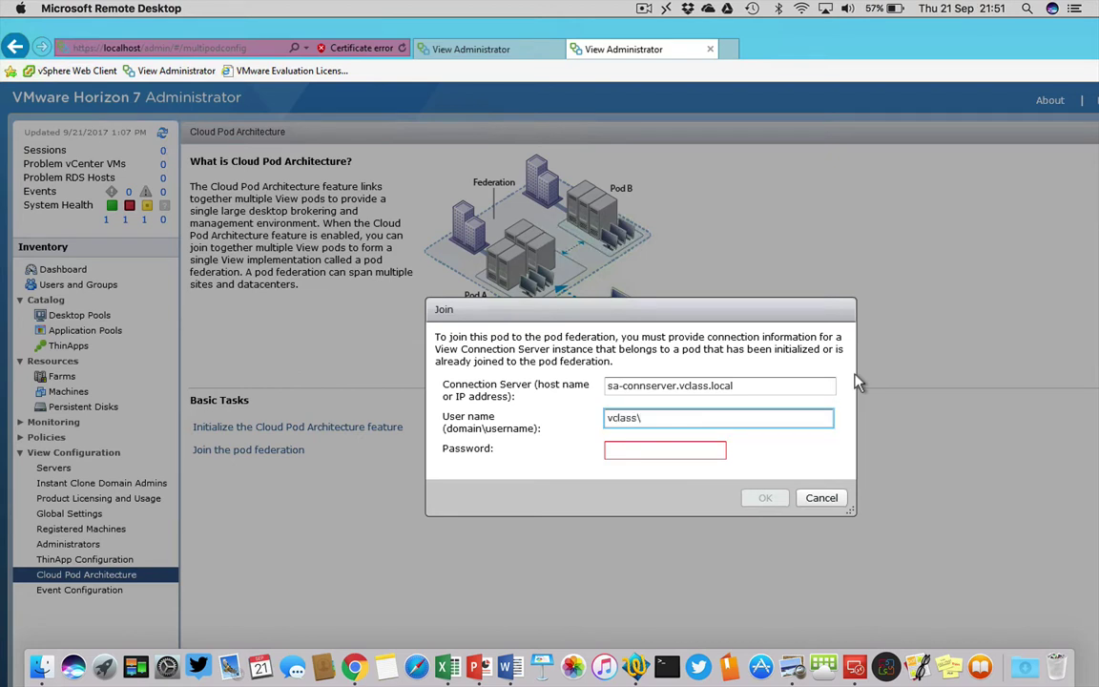
type("viewadmin")
key("Tab")
type("**")
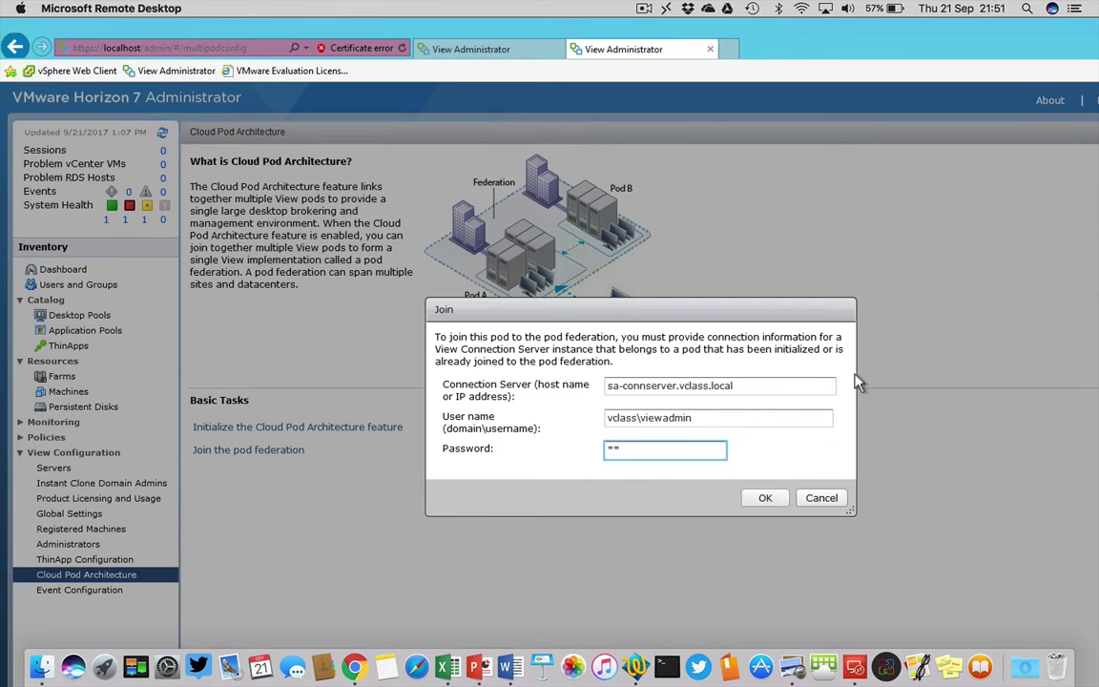
type("*******")
left_click(779, 497)
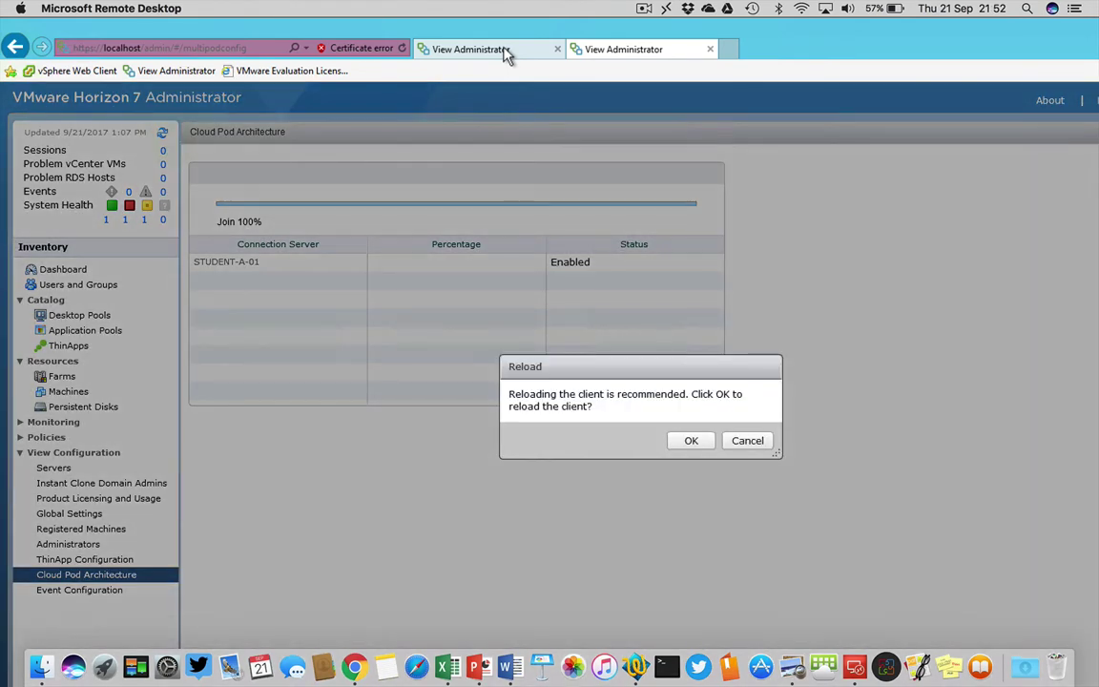
left_click(690, 442)
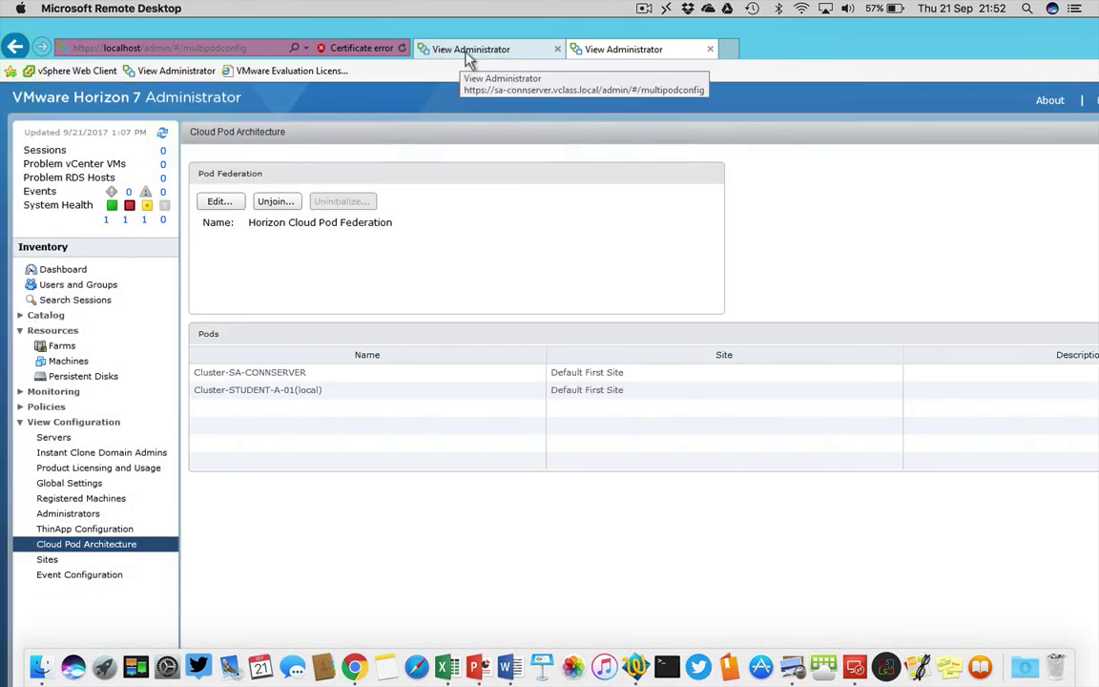
left_click(467, 55)
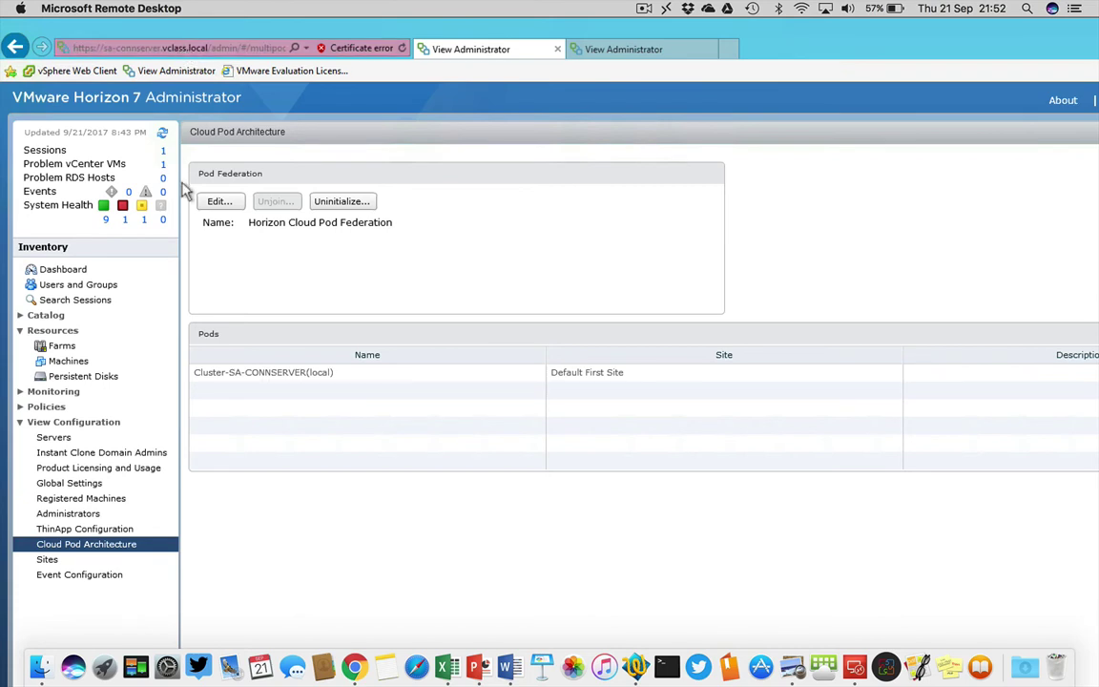
Start a new desktop entitlement from Catalog > Global Entitlements.
left_click(25, 318)
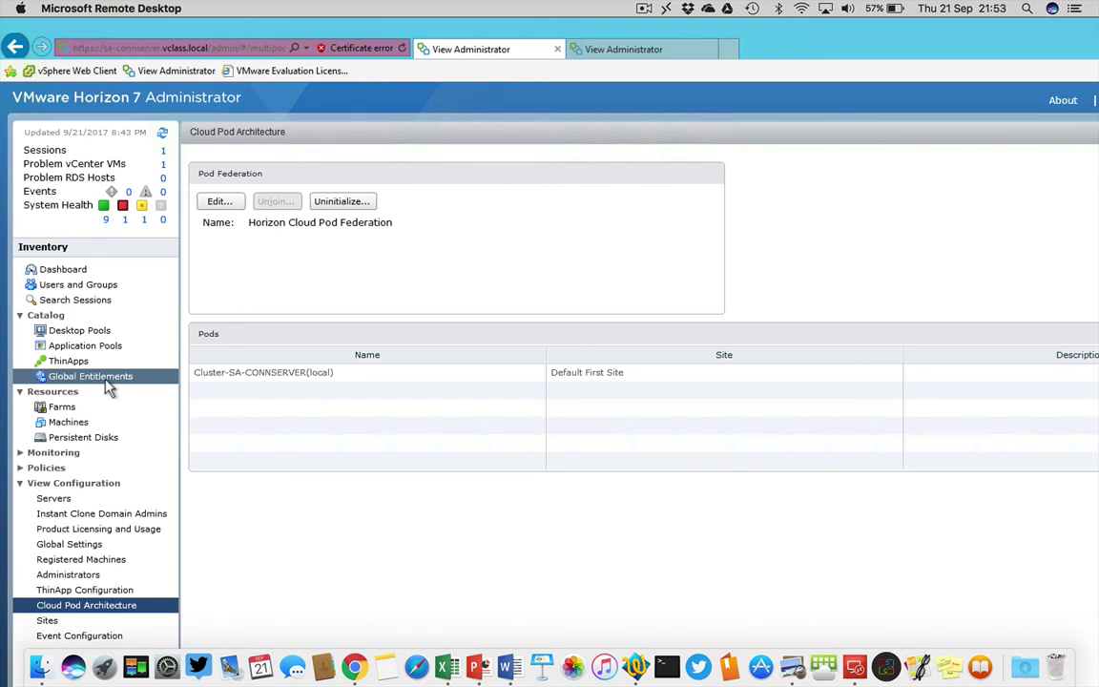
left_click(107, 379)
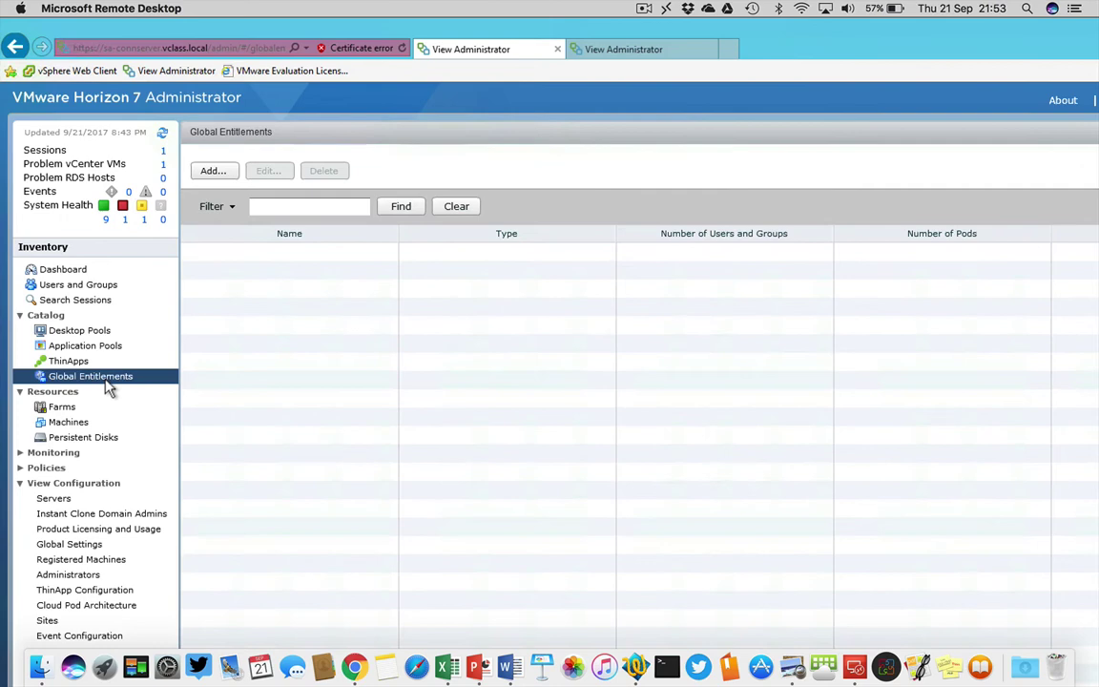
left_click(211, 170)
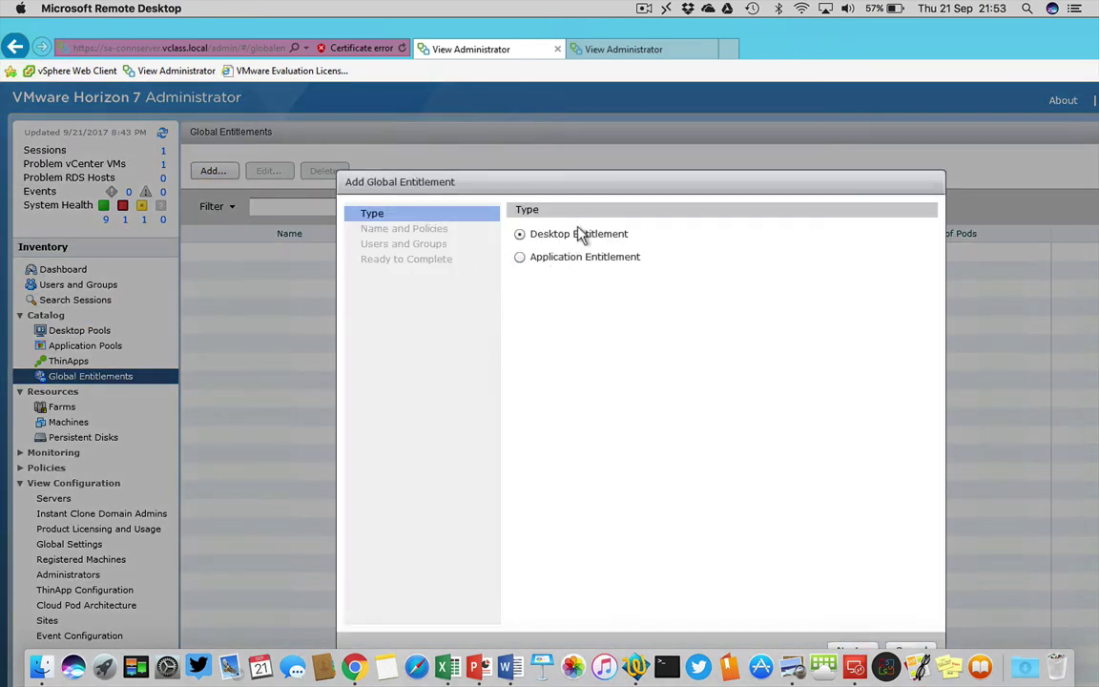
left_click_drag(629, 185, 597, 136)
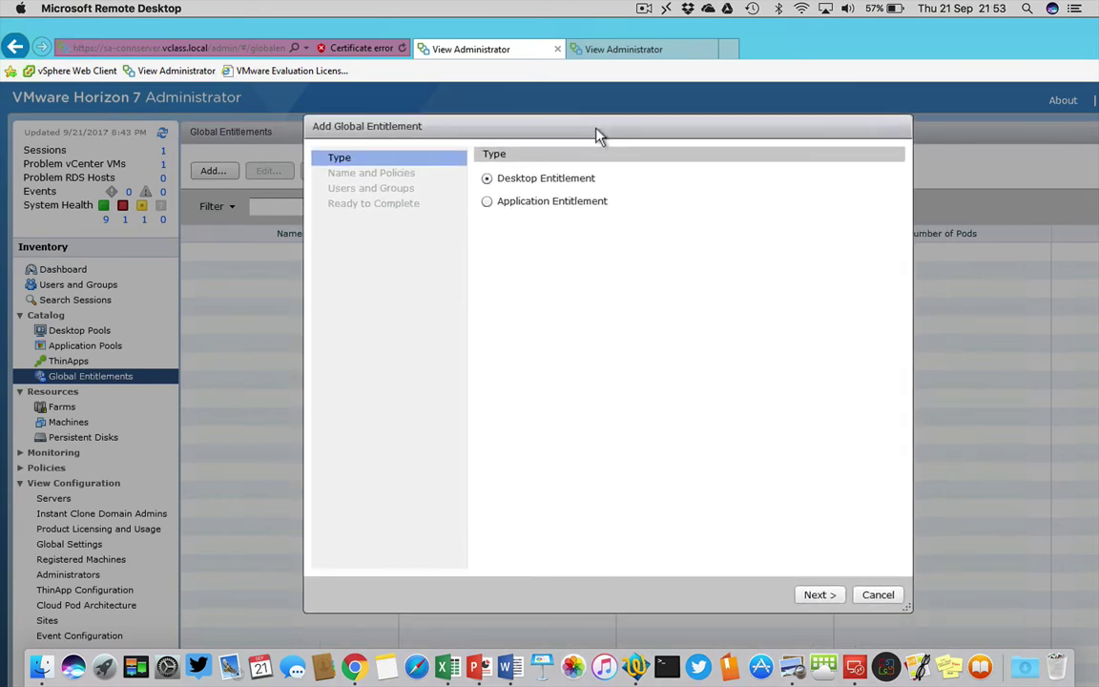
left_click(819, 595)
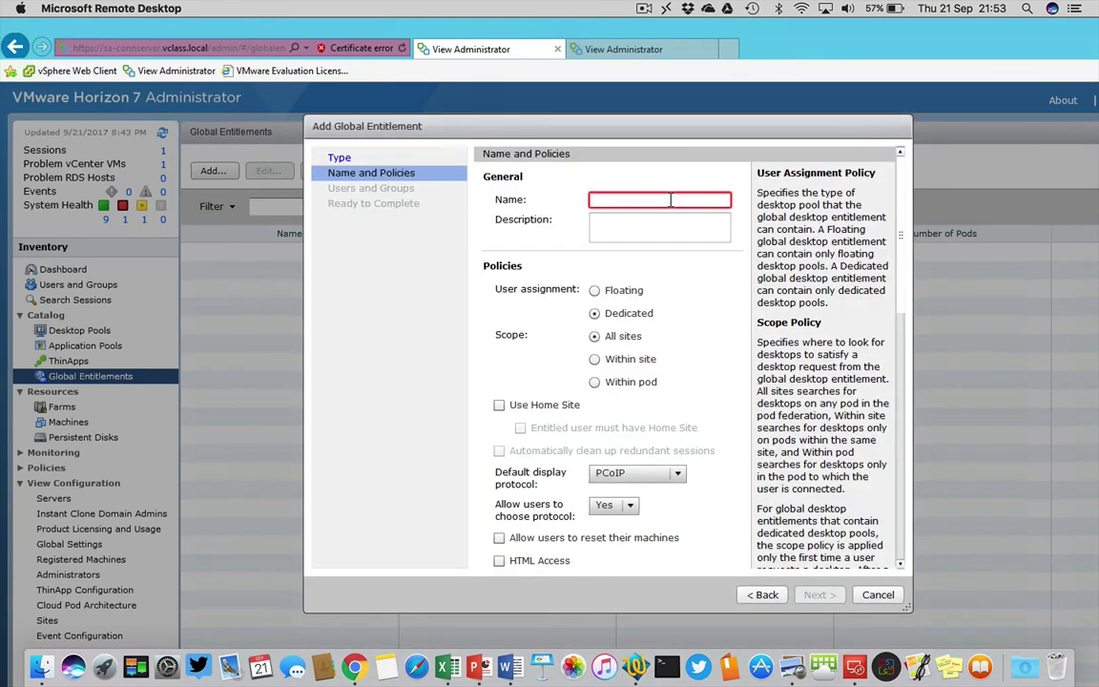
Name the entitlement Global and make VMware Blast the default display protocol.
type("Global")
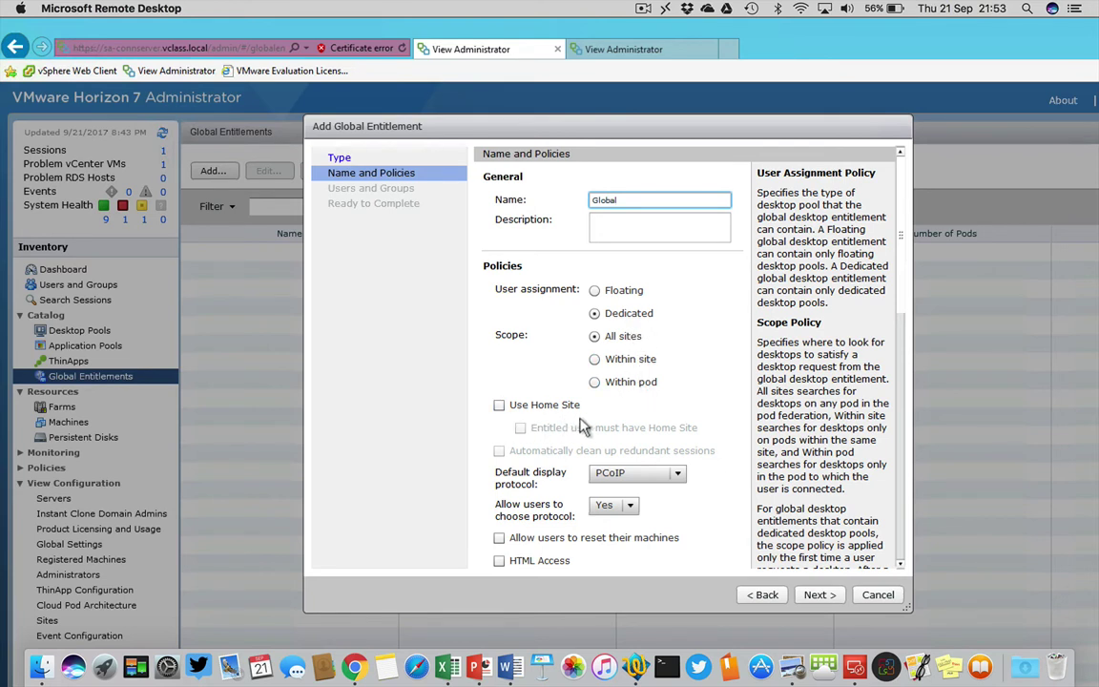
left_click(658, 483)
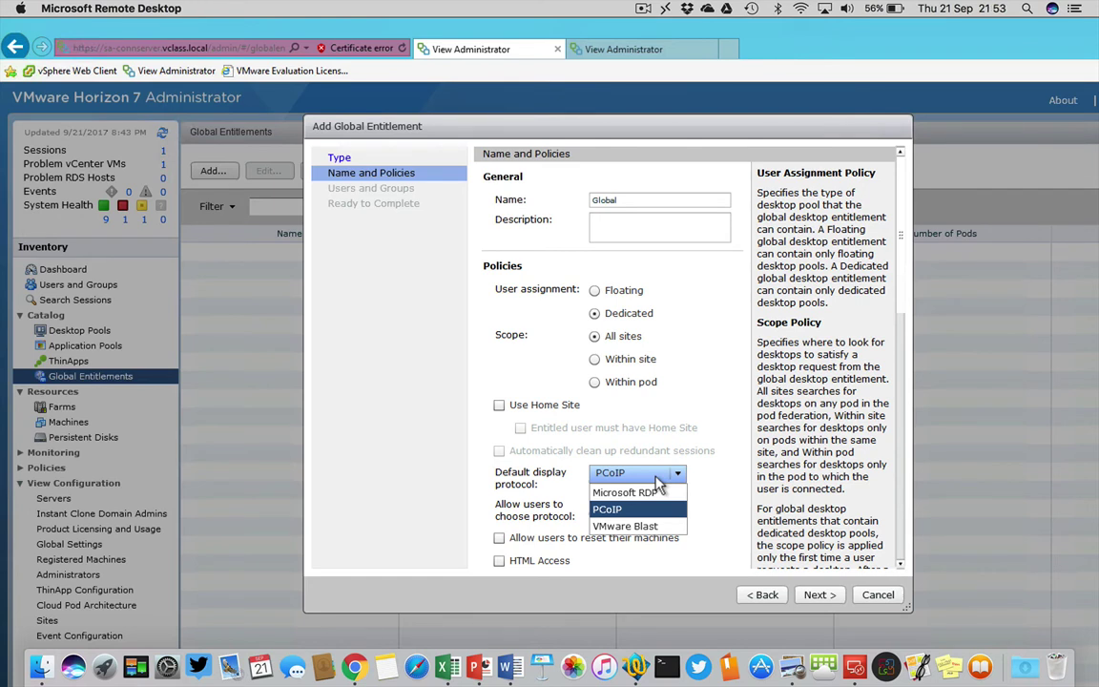
left_click(648, 530)
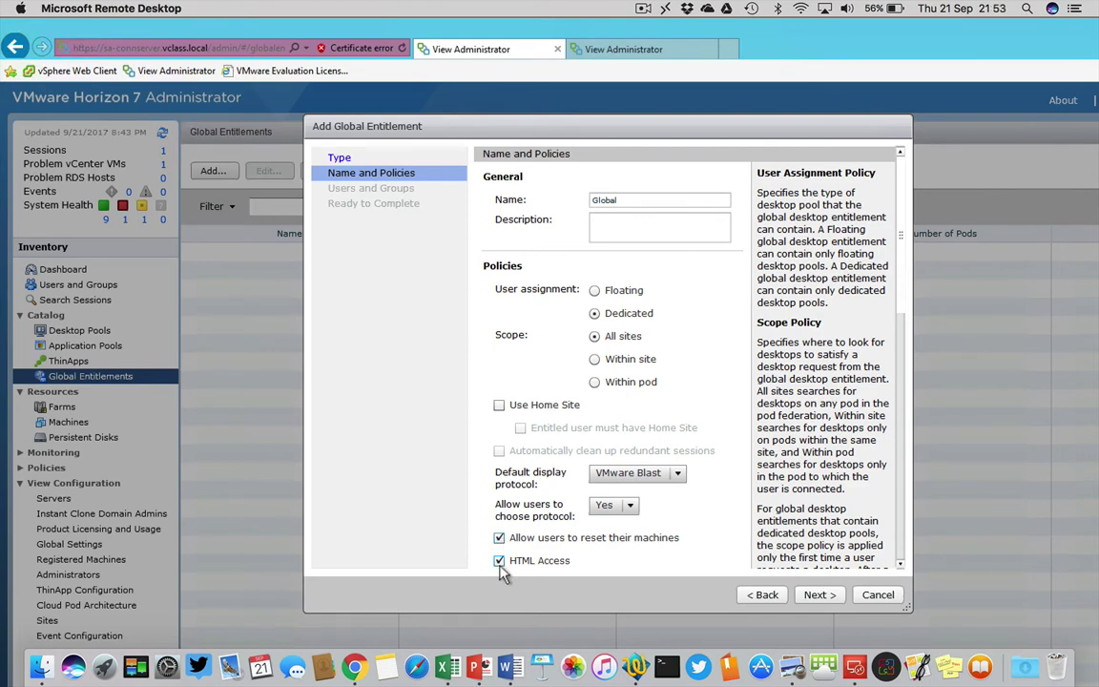
Entitle the admin account found by searching 'view', then finish creating Global.
left_click(822, 595)
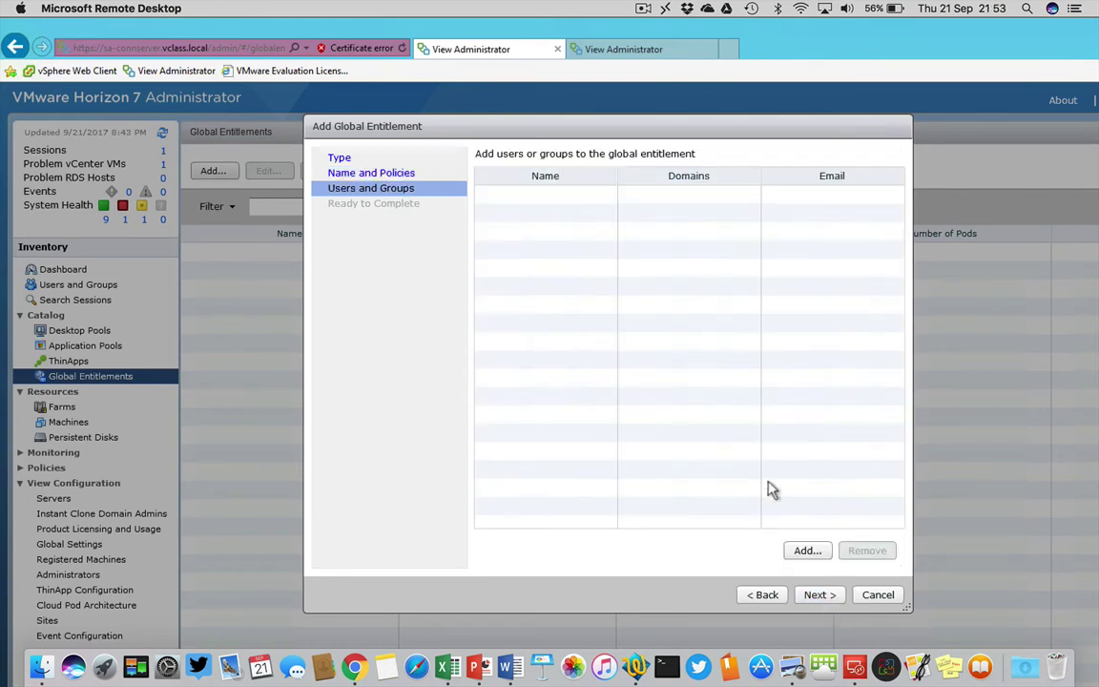
left_click(807, 550)
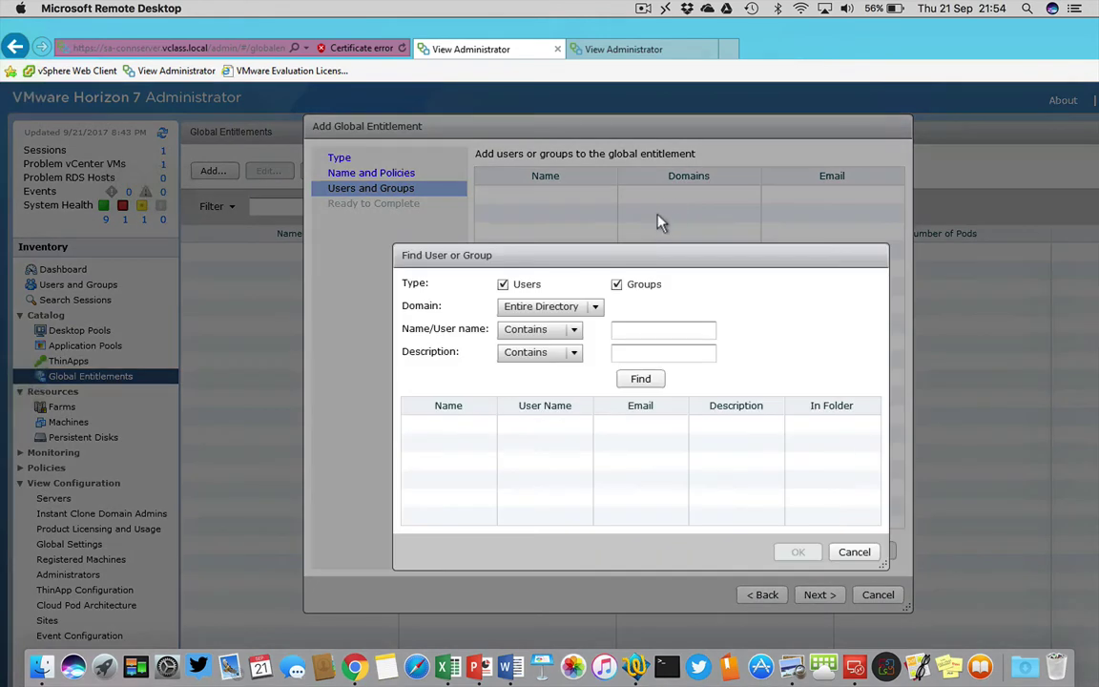
left_click(646, 327)
type("view")
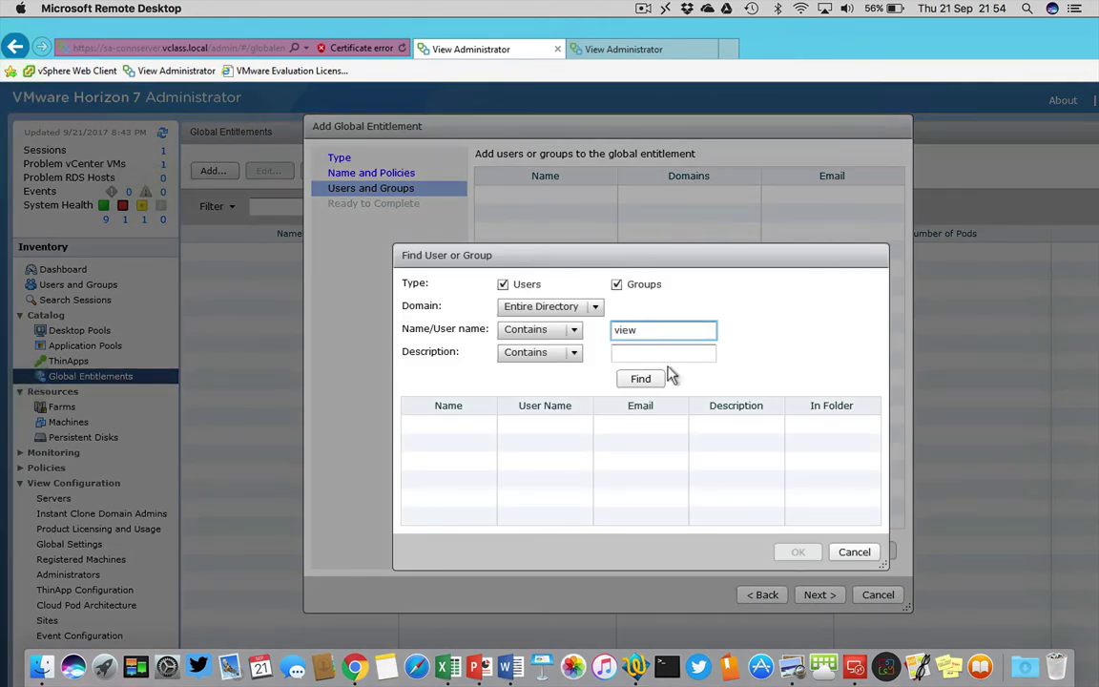
left_click(636, 377)
left_click(454, 423)
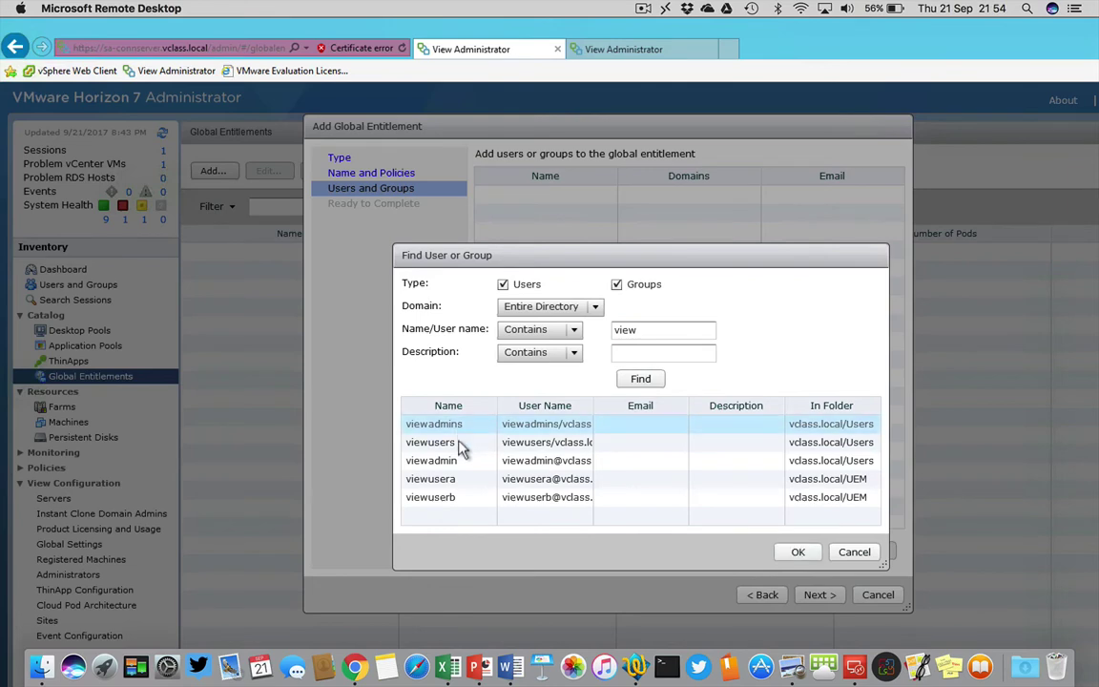
left_click(458, 463)
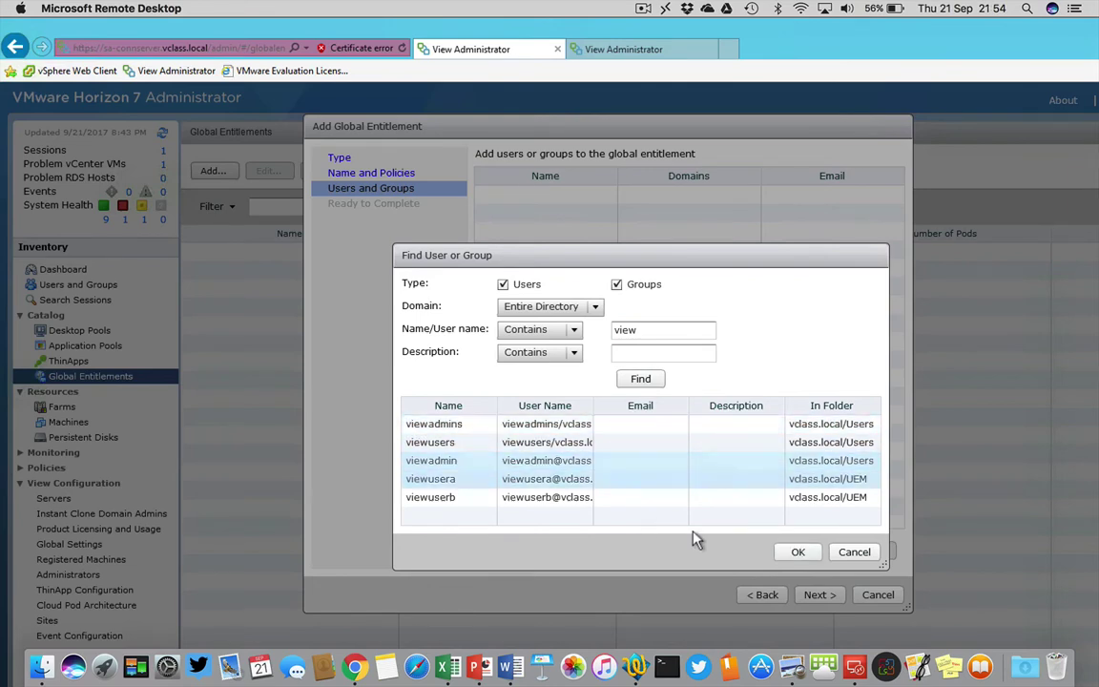
left_click(799, 551)
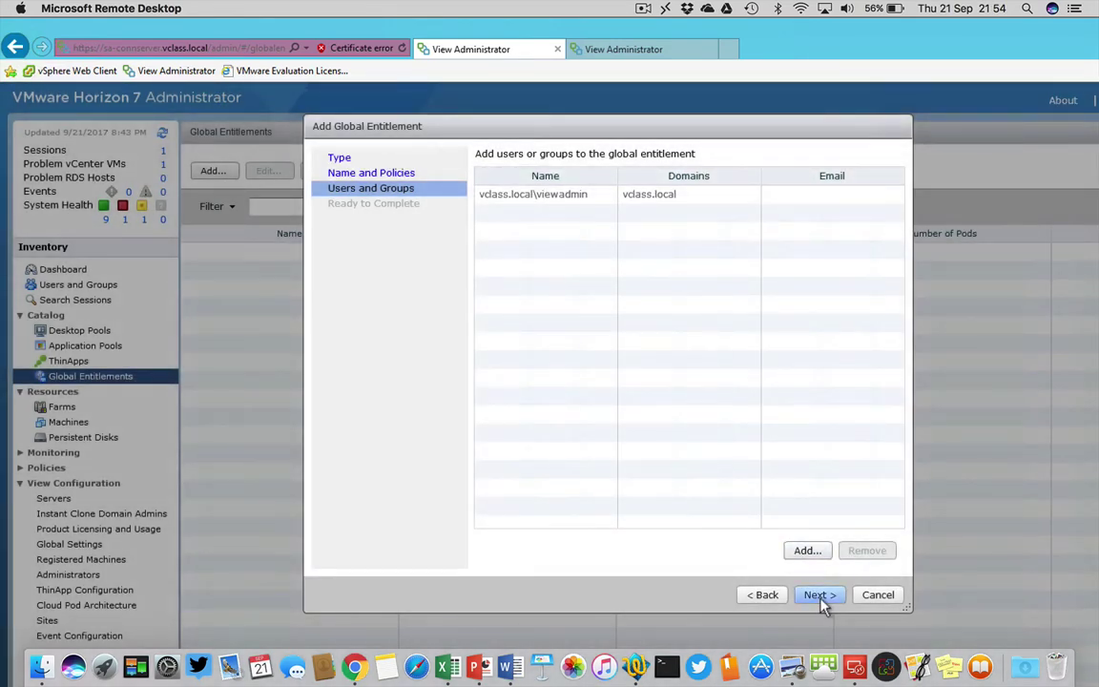
left_click(821, 597)
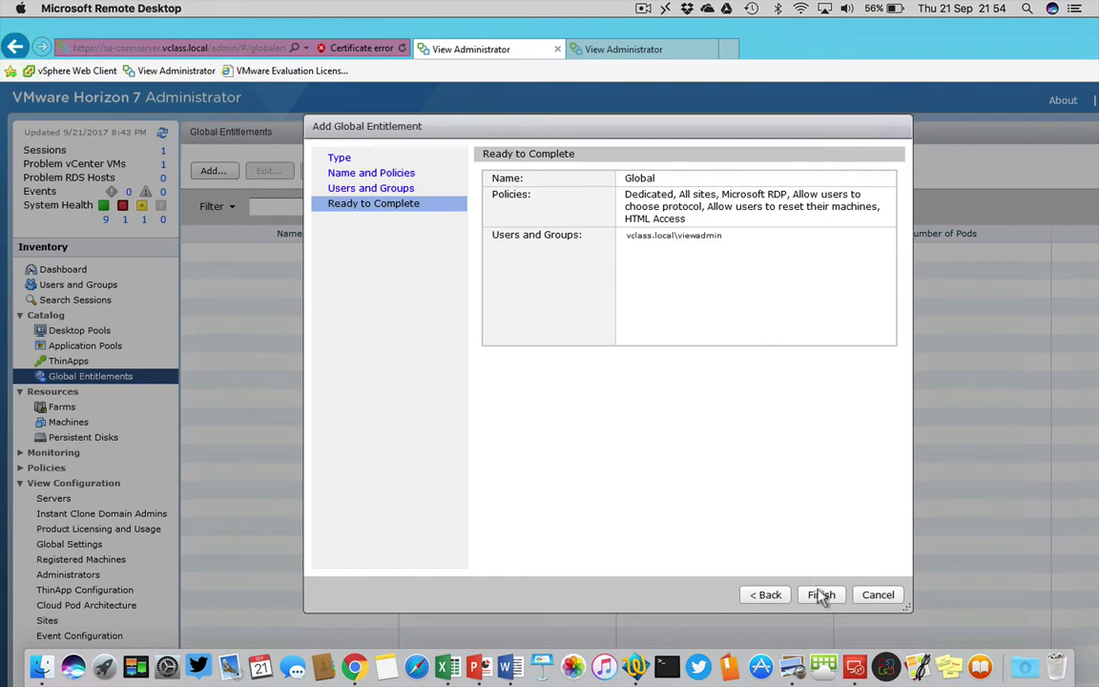
left_click(821, 595)
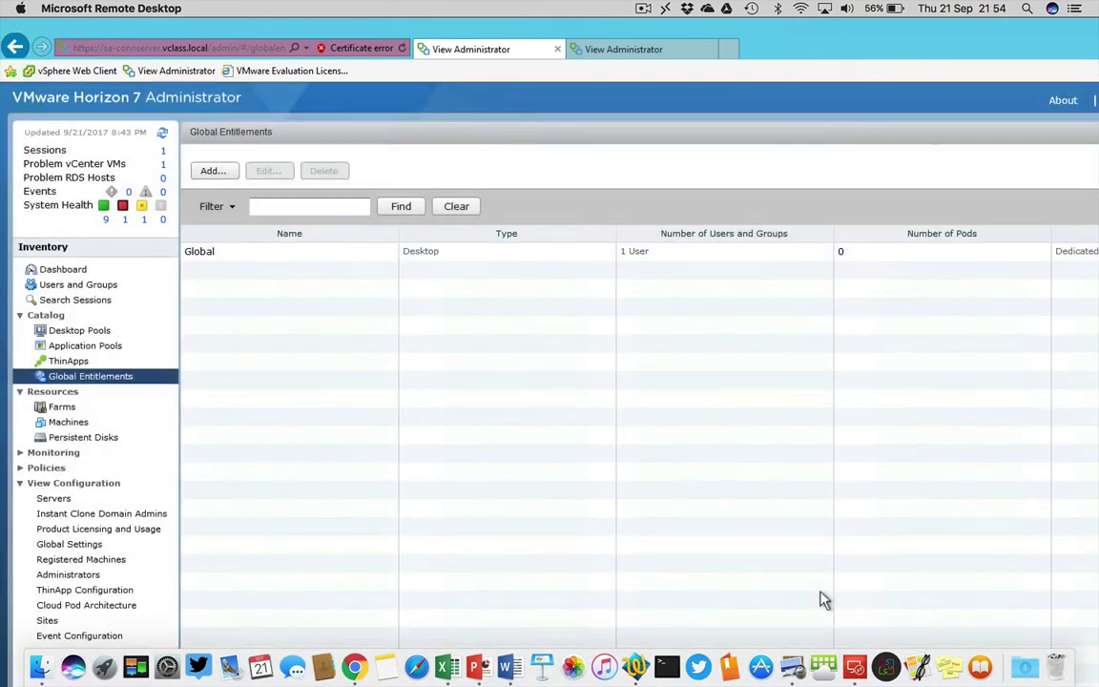
Add local pool ded to Global, then review its Users and Groups and Home Site Override tabs.
double_click(322, 257)
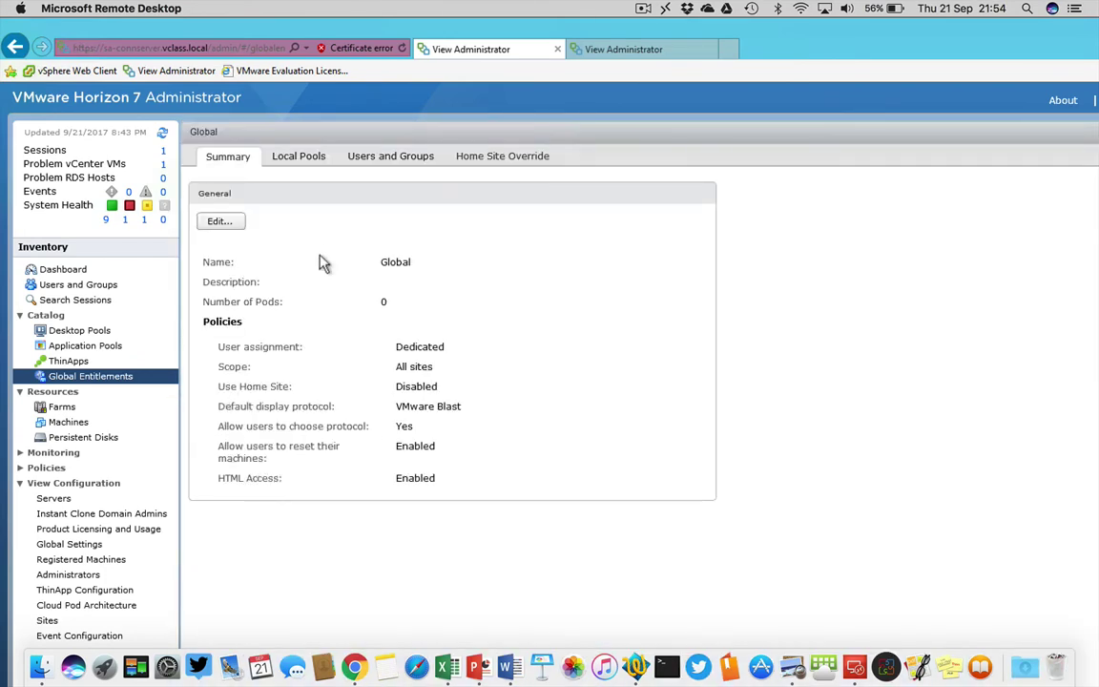
left_click(307, 164)
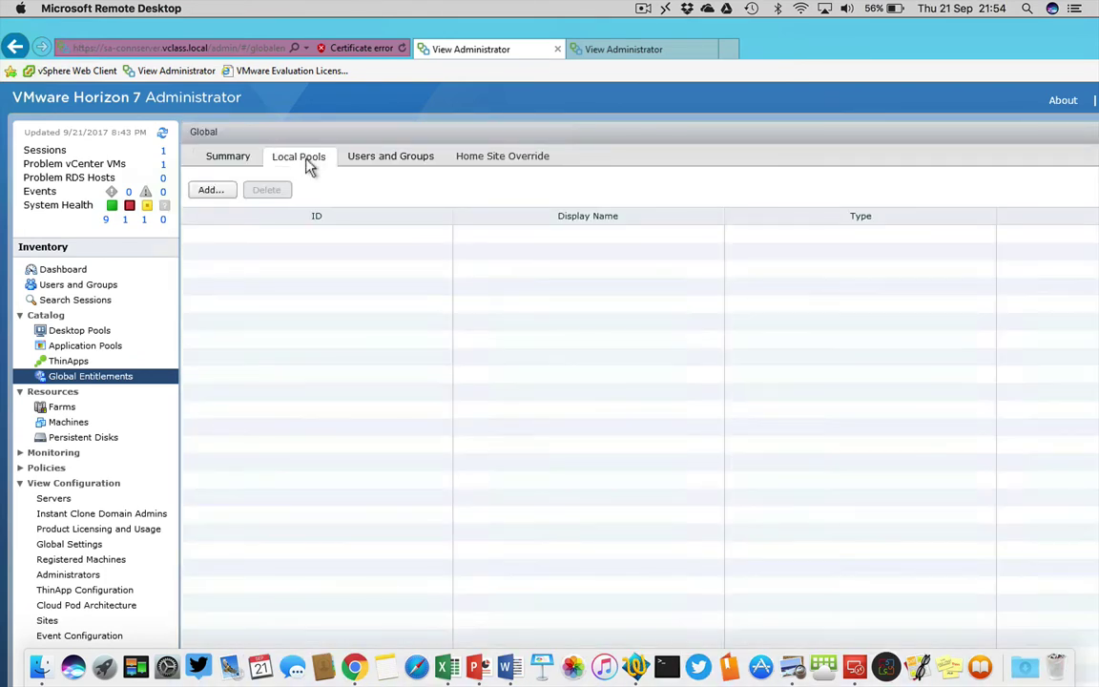
left_click(214, 190)
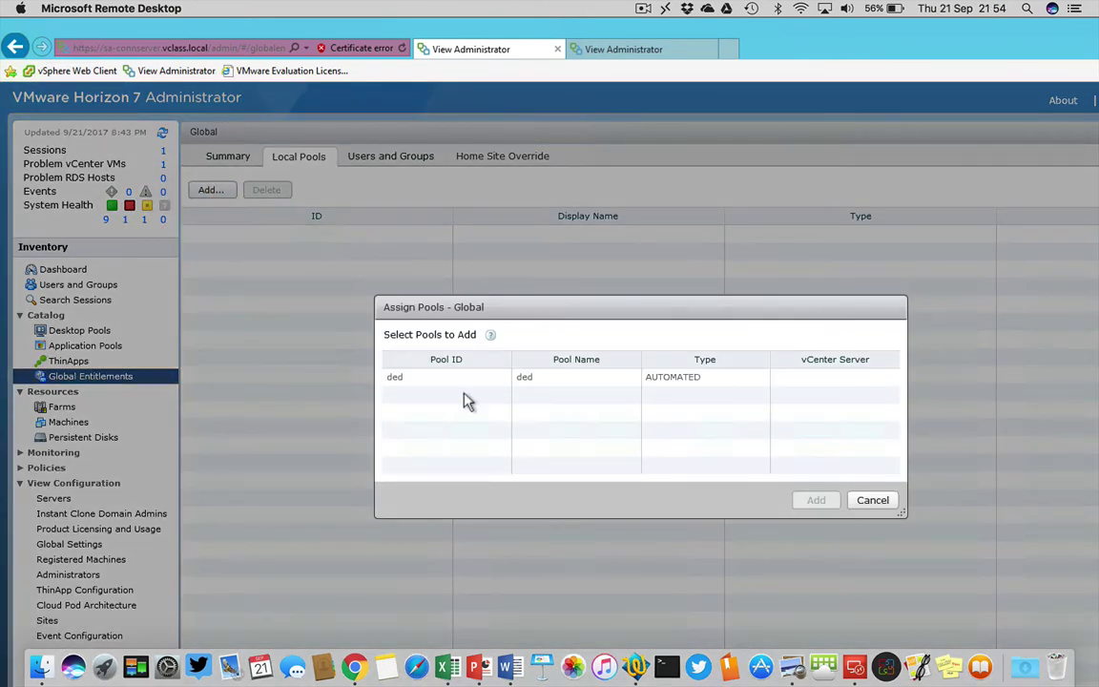
left_click(437, 386)
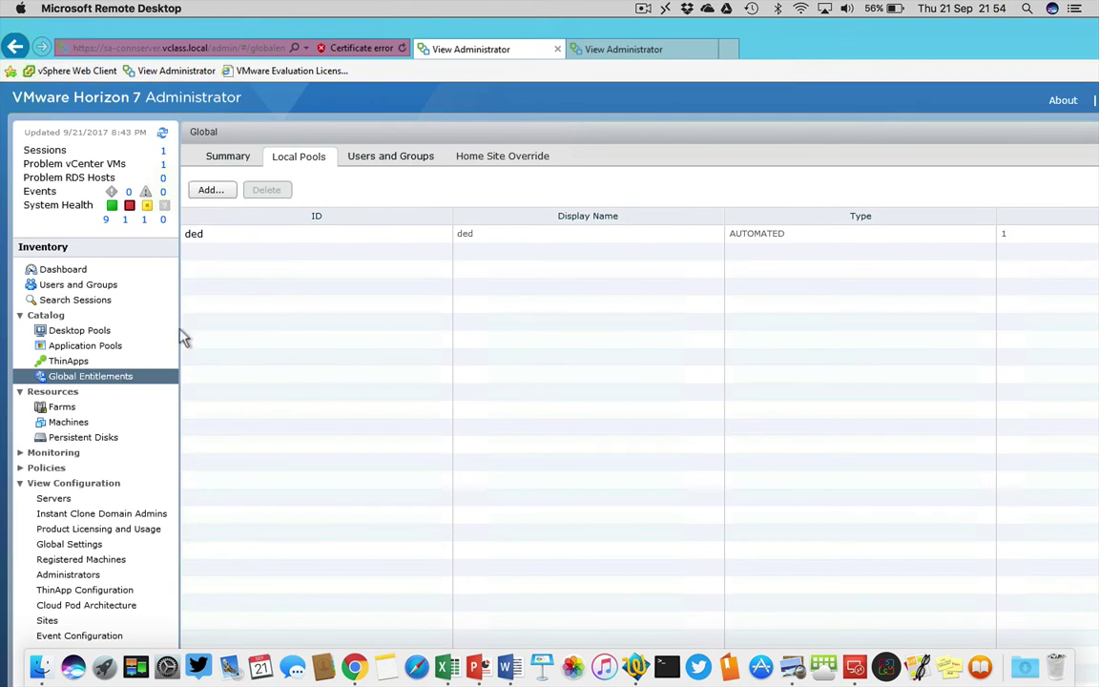
left_click(391, 156)
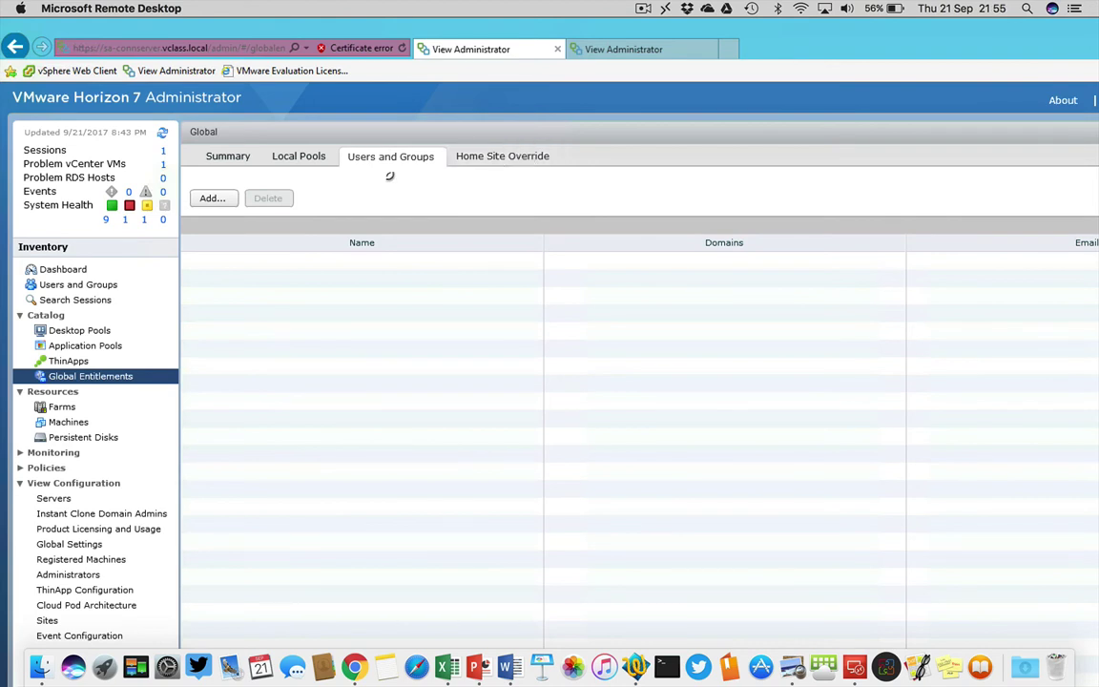
left_click(516, 165)
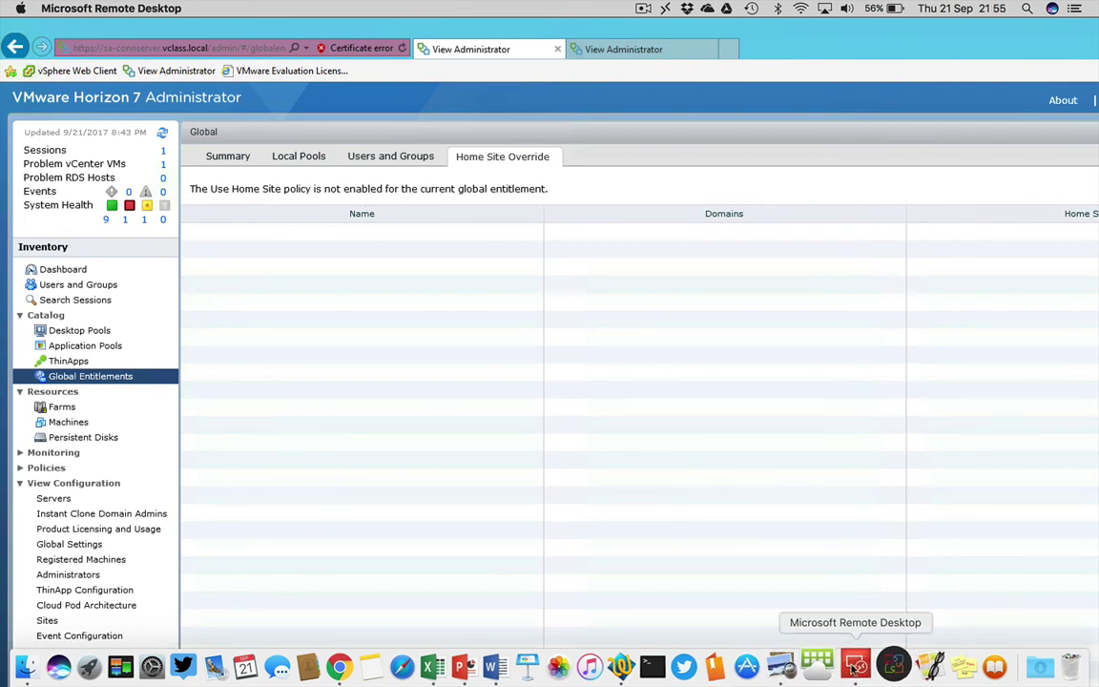
Reopen cloudpod from Word's recent files, close it, then return to the second pod's console.
right_click(856, 660)
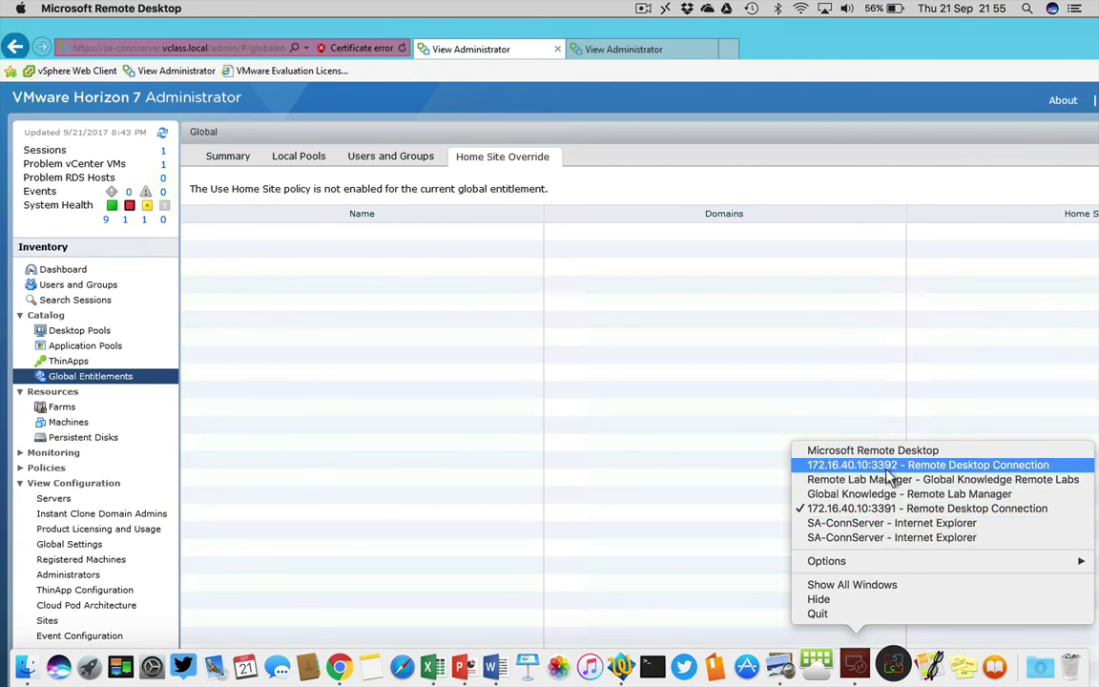
left_click(468, 673)
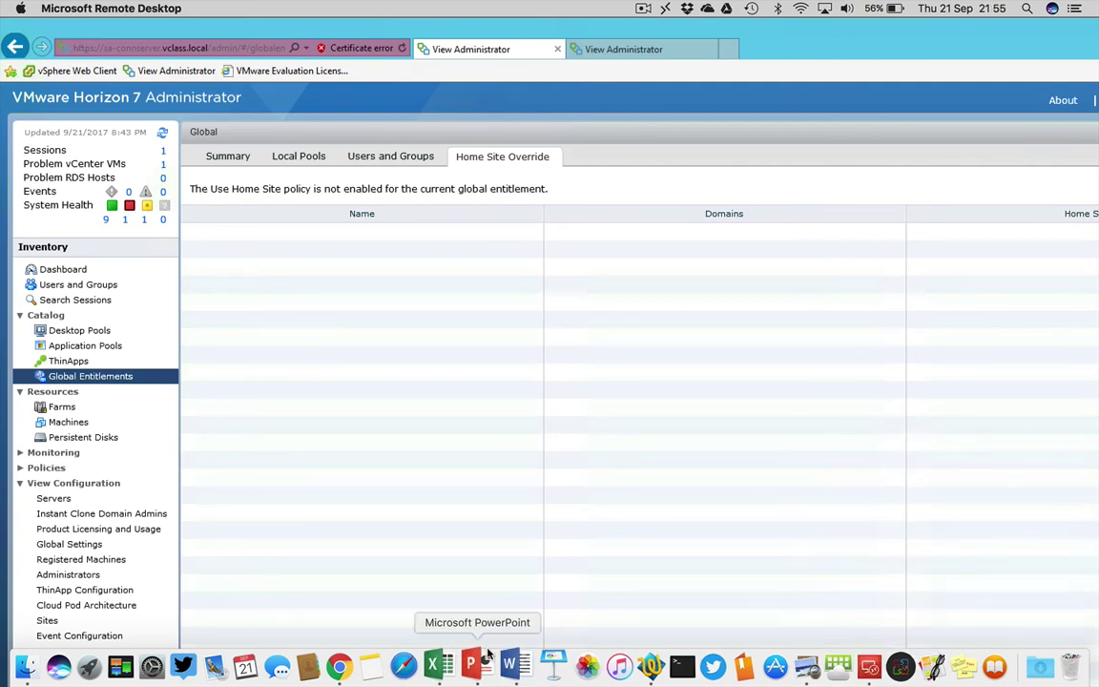
left_click(511, 665)
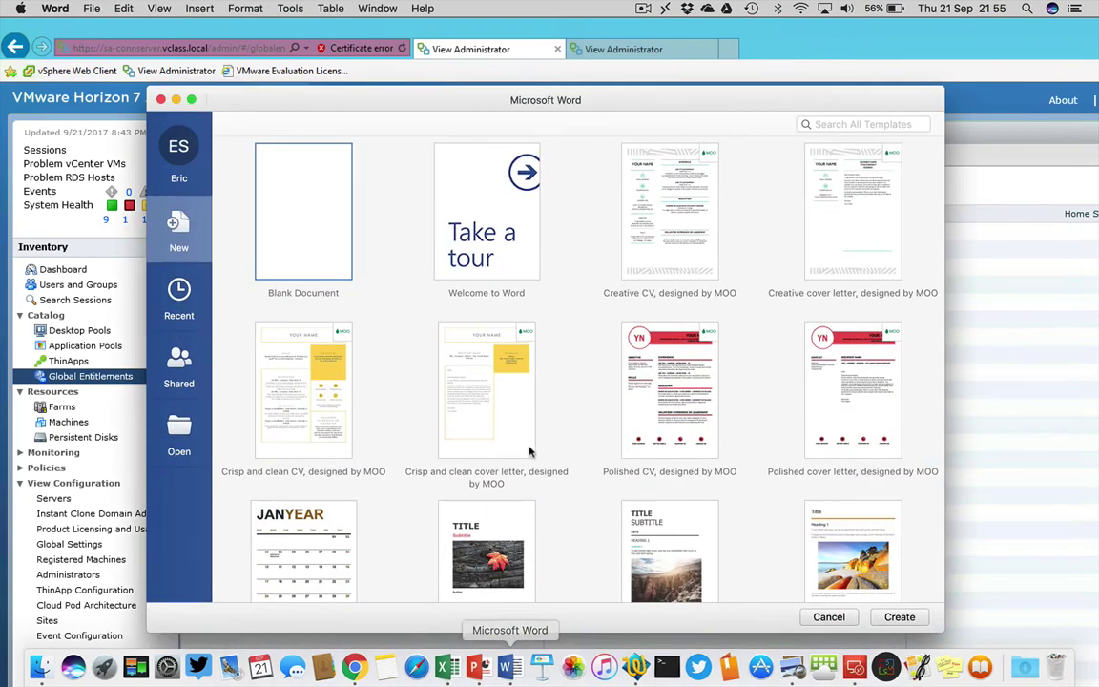
left_click(88, 9)
mouse_move(145, 70)
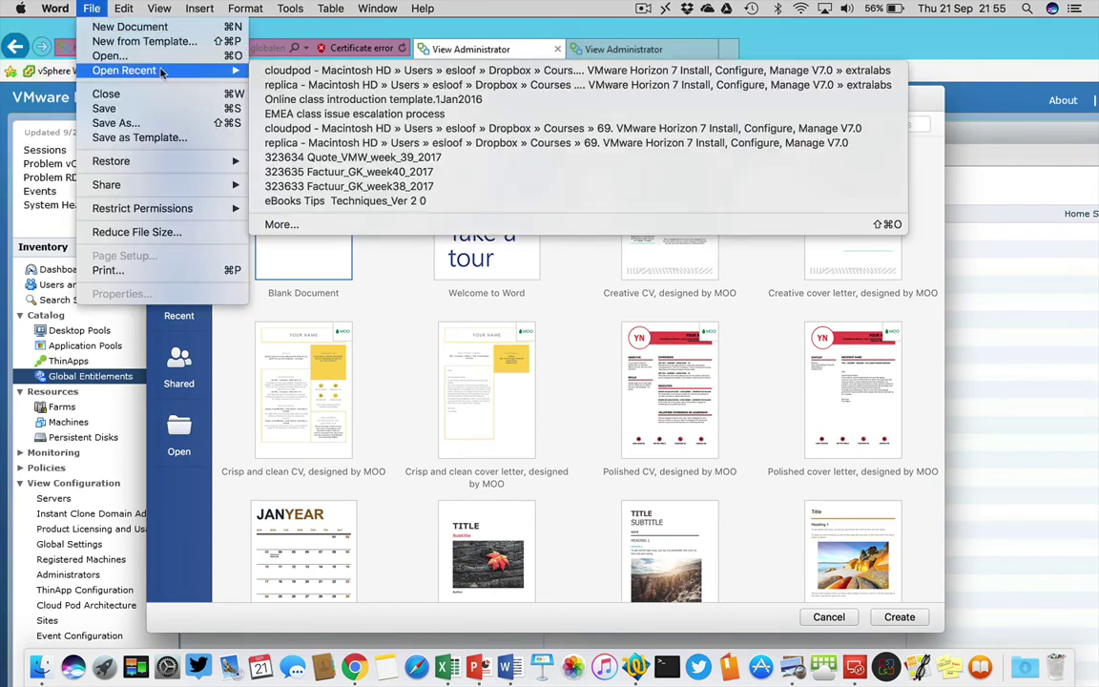
left_click(311, 71)
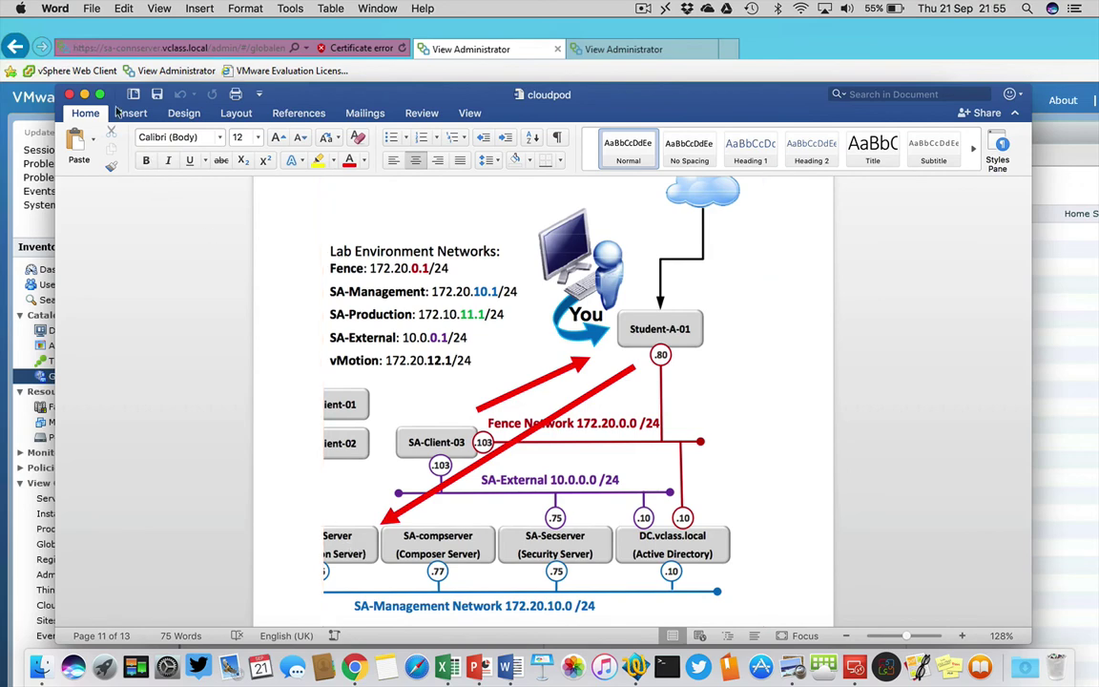
left_click(83, 95)
left_click(615, 51)
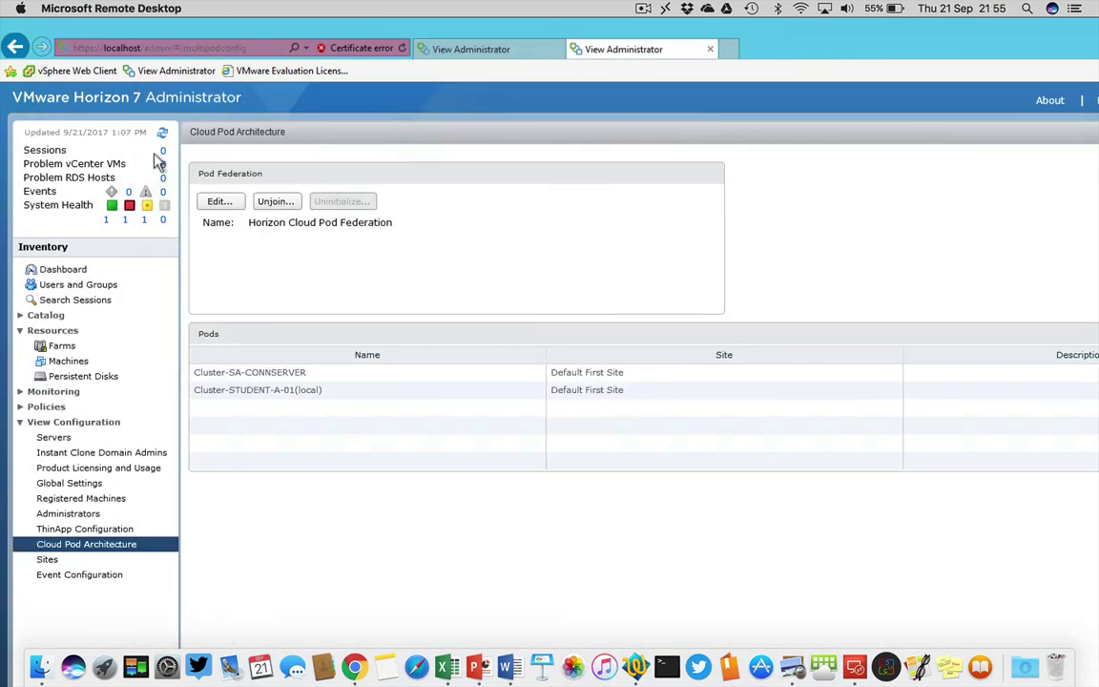
Show the second pod's Global Entitlements and select the replicated 'Global' entitlement (1 user, 1 pod).
left_click(20, 316)
left_click(117, 379)
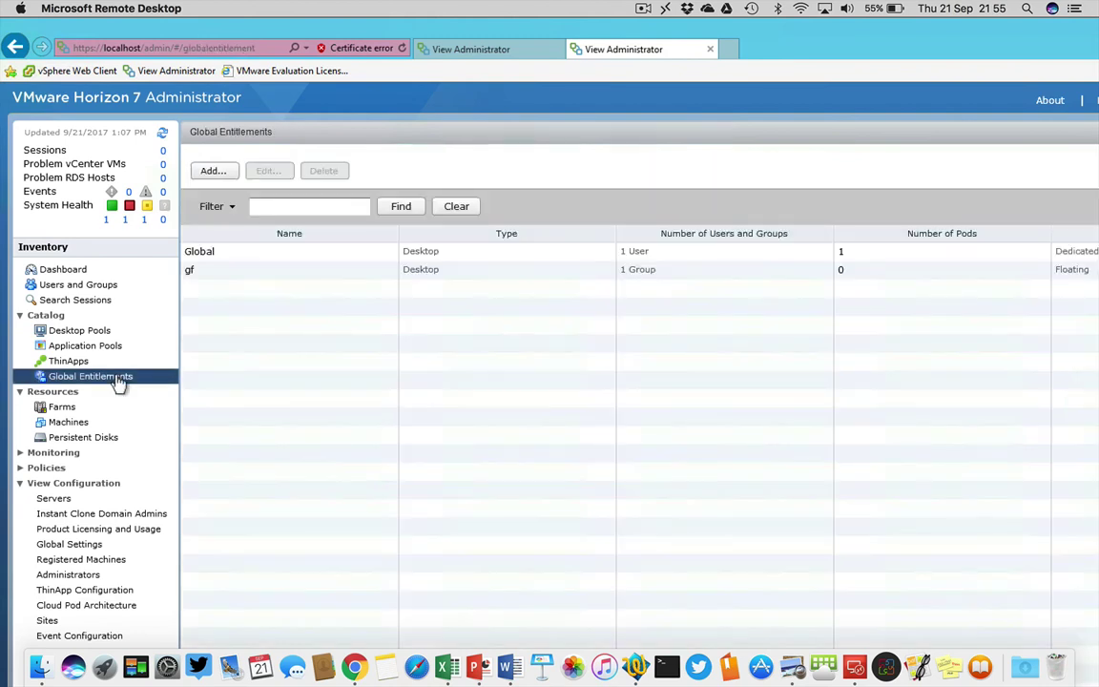
left_click(308, 260)
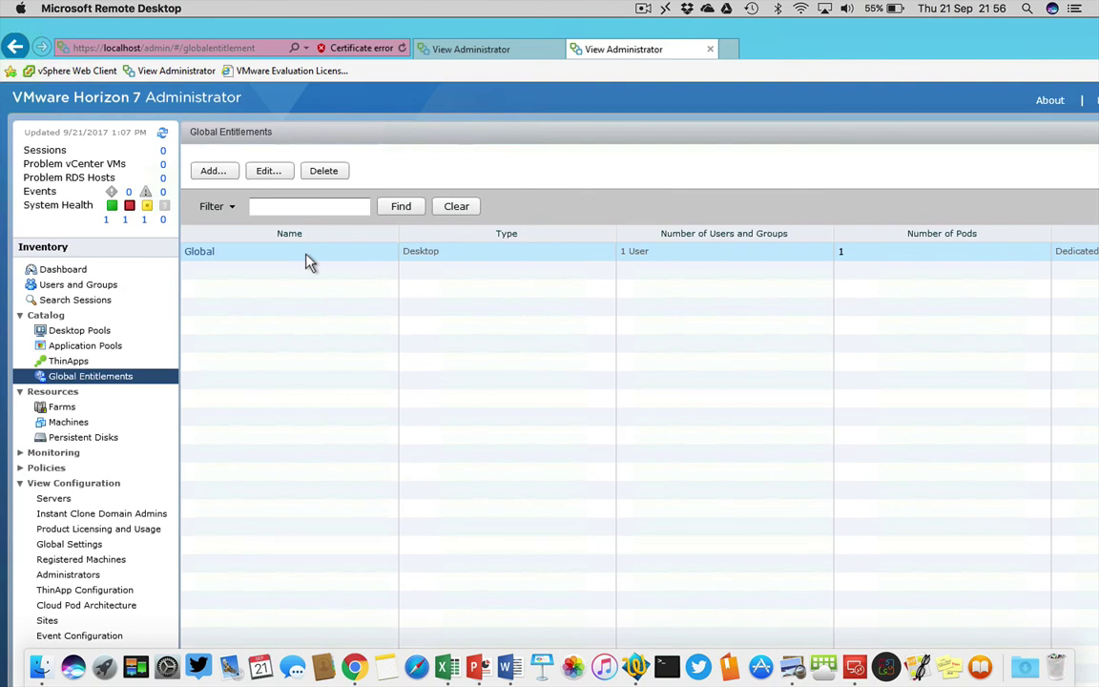
Bring up the 172.16.40.10:3392 remote session full-screen and launch VMware Horizon Client from its desktop shortcut.
right_click(855, 668)
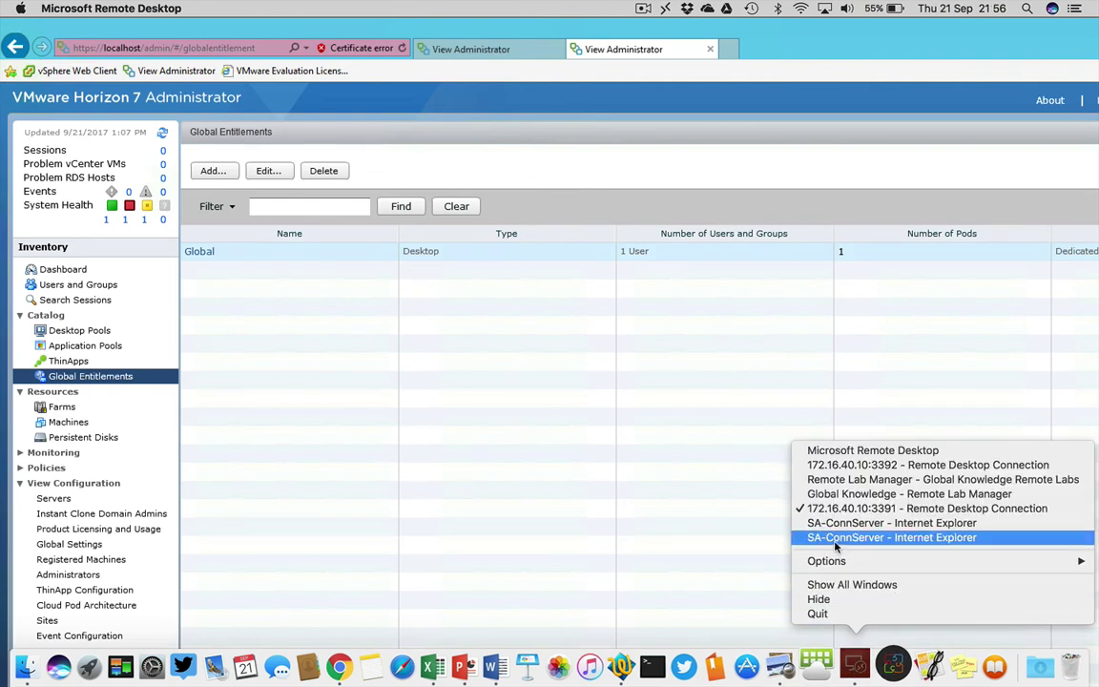
left_click(832, 465)
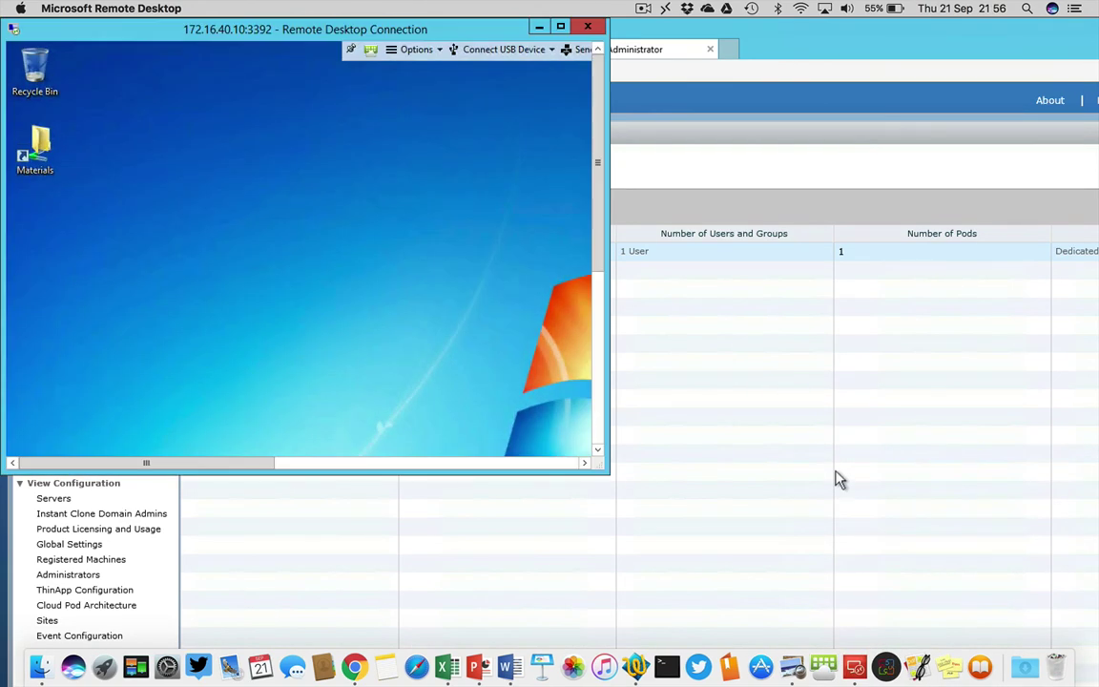
left_click(560, 27)
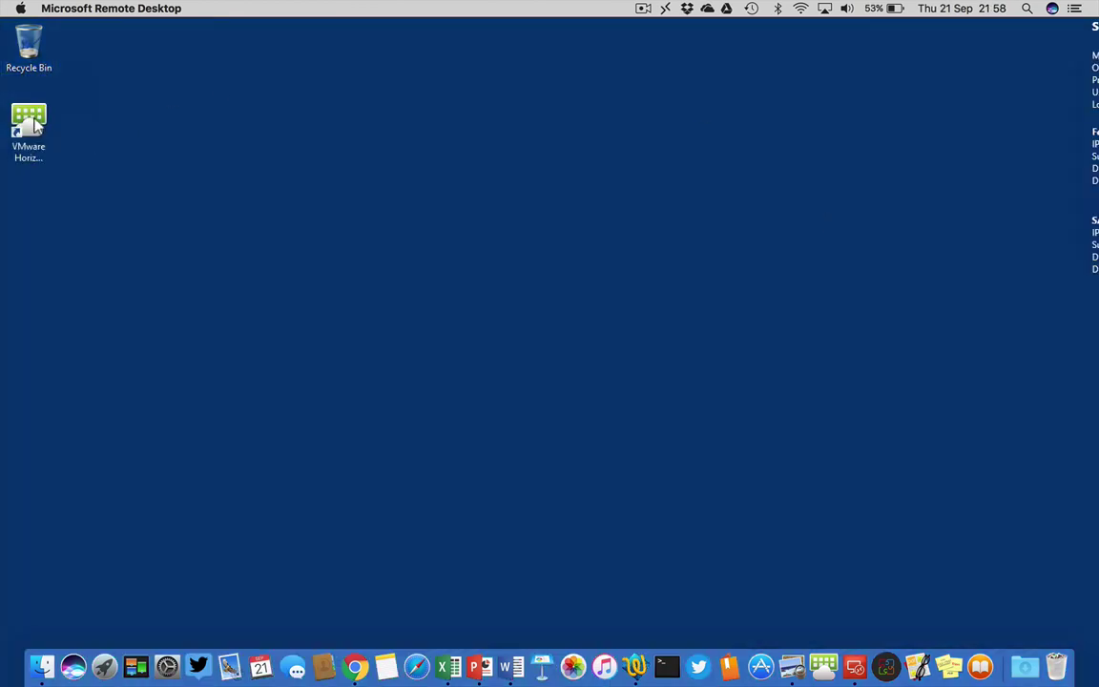
left_click(35, 124)
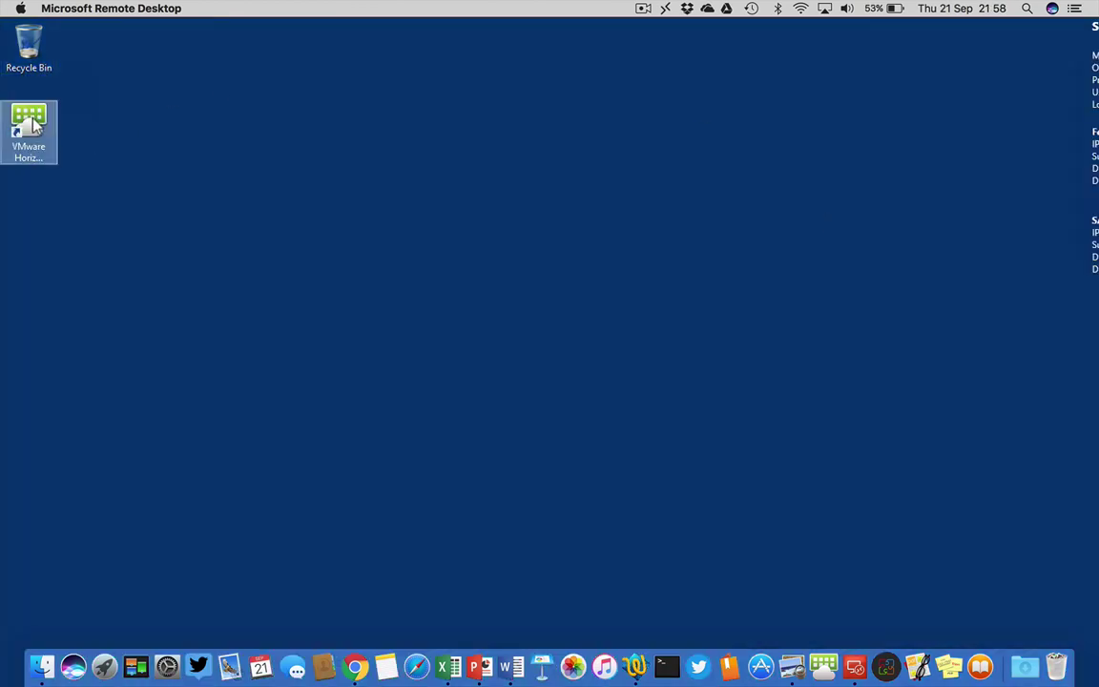
double_click(35, 124)
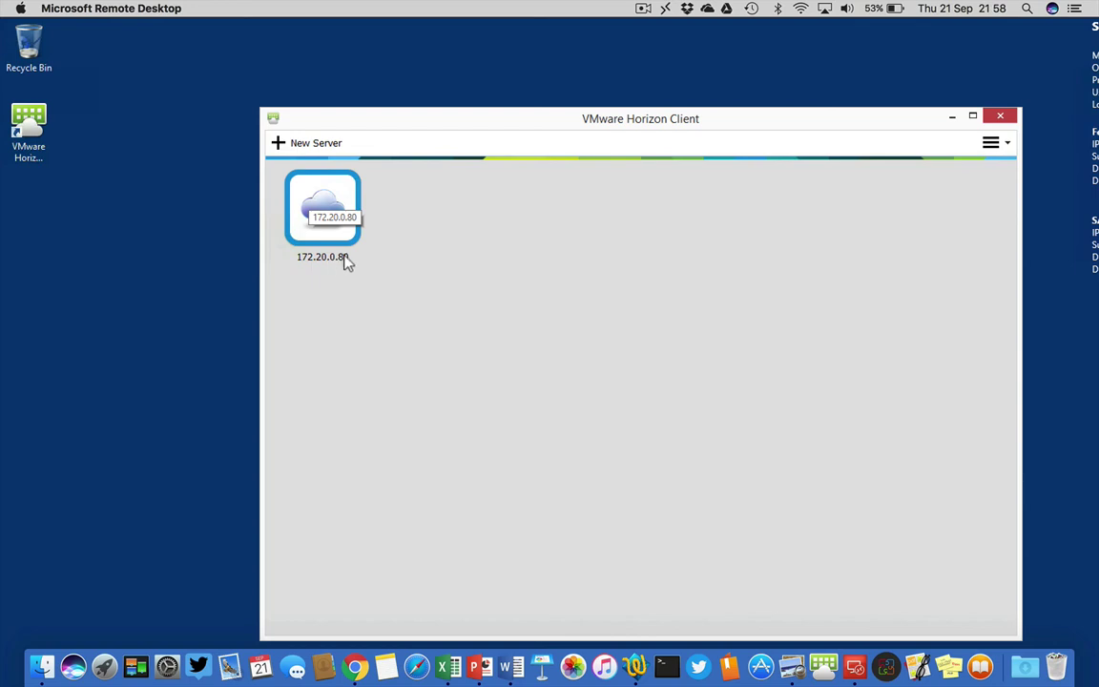
Connect to server 172.20.0.80, accept the unverified certificate, and sign in with the account password.
double_click(352, 199)
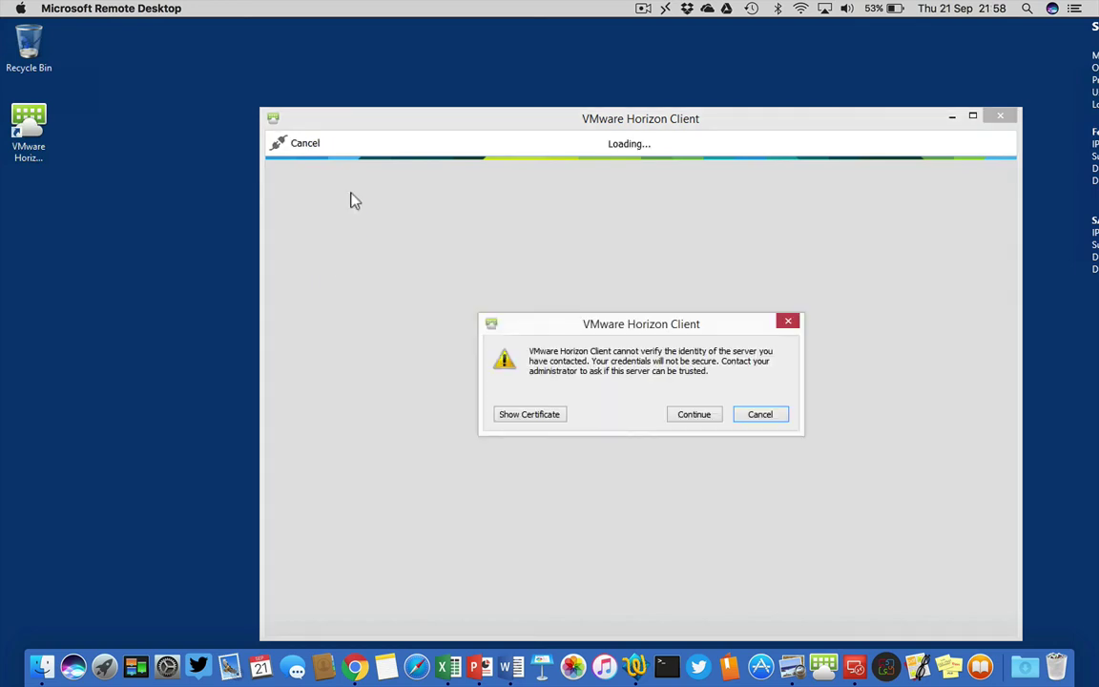
left_click(692, 417)
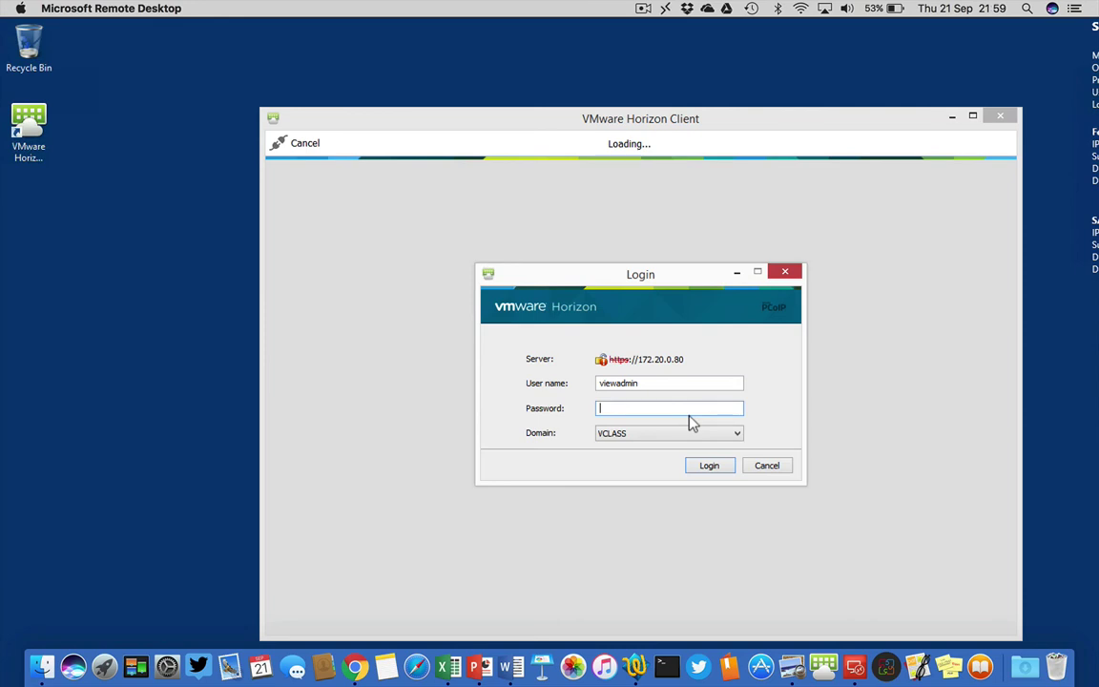
type("********")
left_click(712, 465)
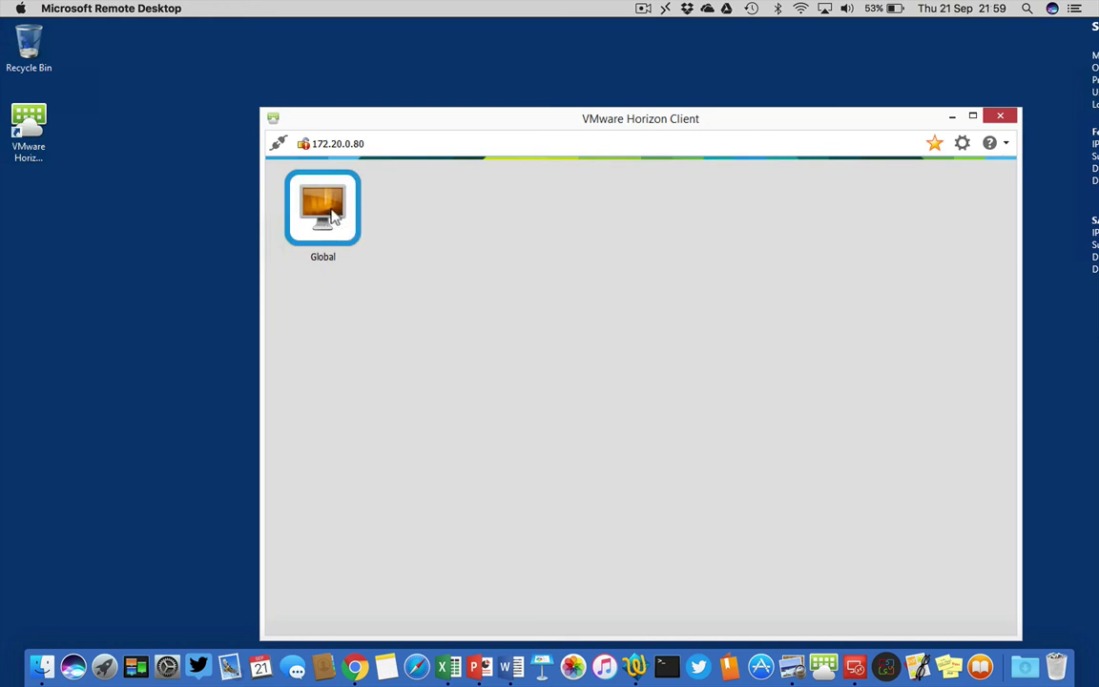
Launch the Global desktop to reach the Windows 7 session.
mouse_move(362, 156)
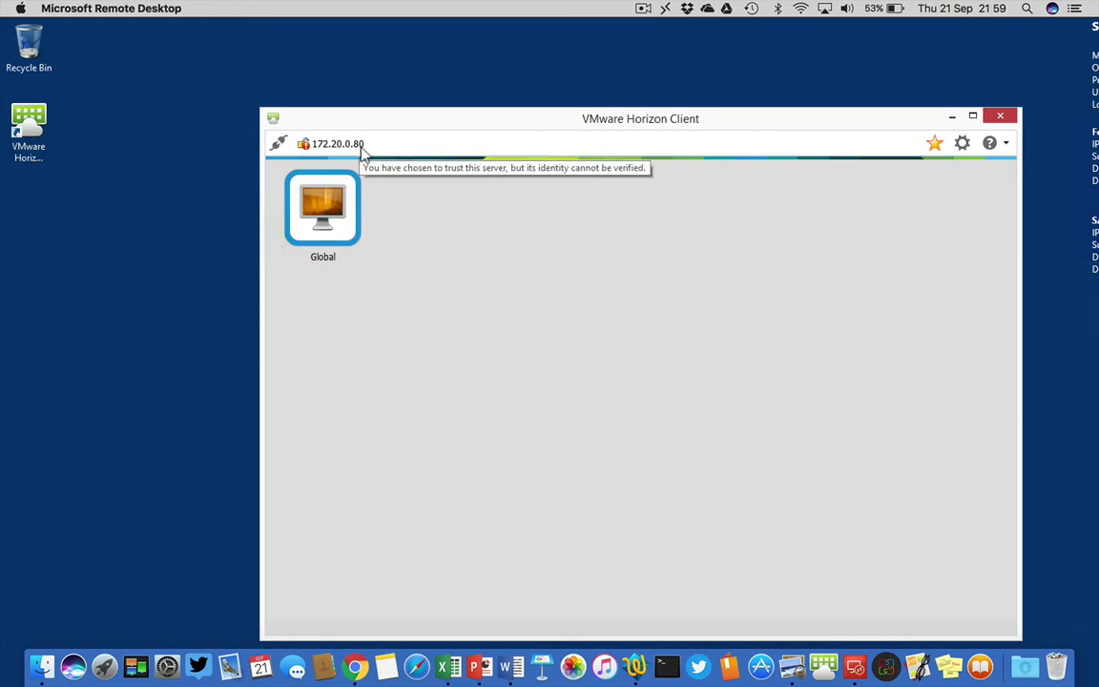
double_click(329, 216)
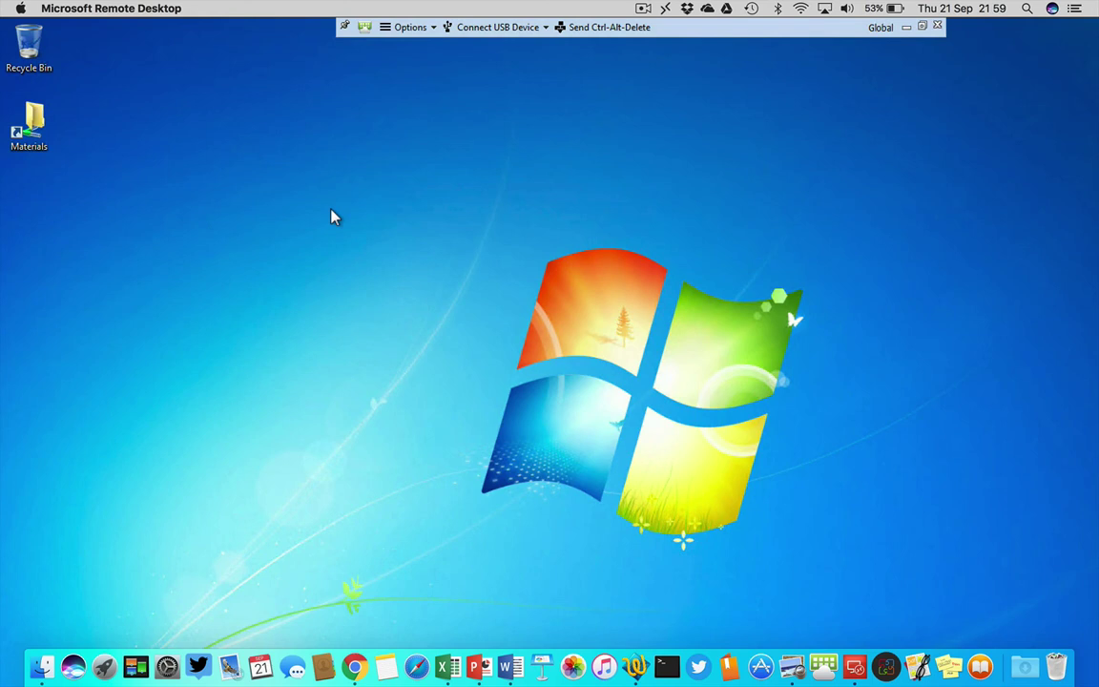
left_click(643, 8)
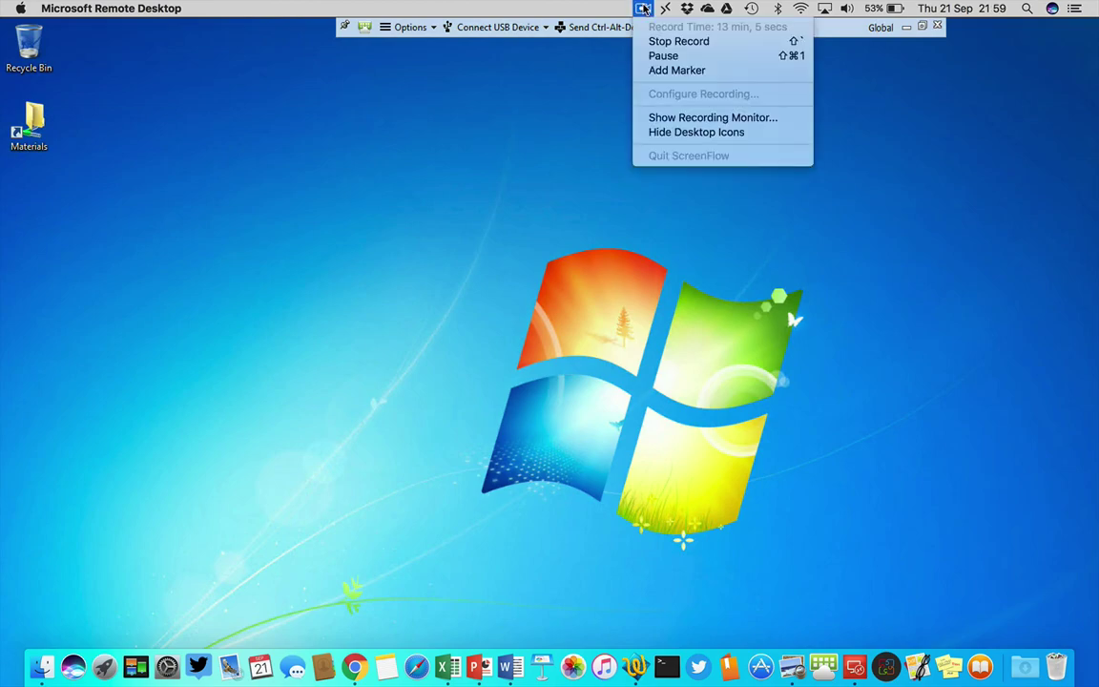